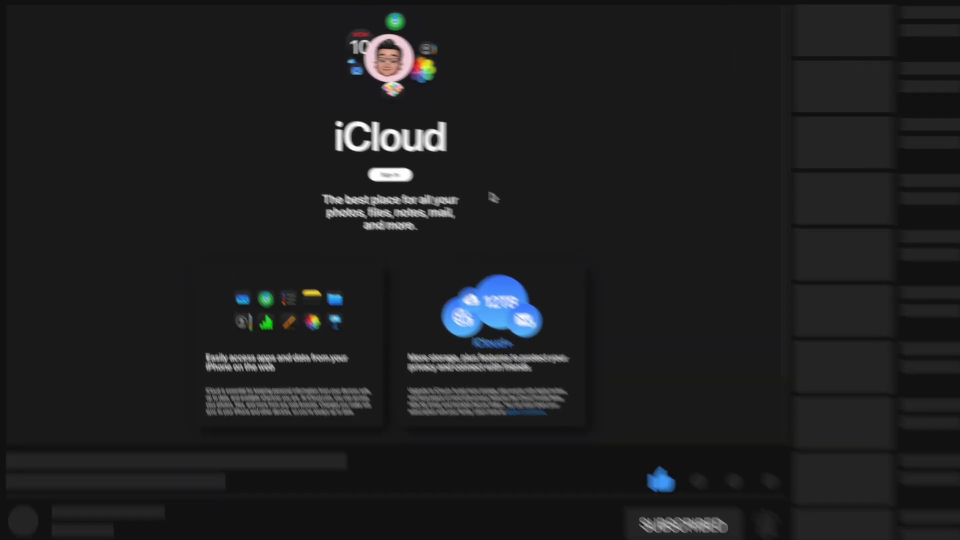
Step: Start signing in to iCloud and move the account sign-in alert clear of the two-factor authentication form
click(471, 208)
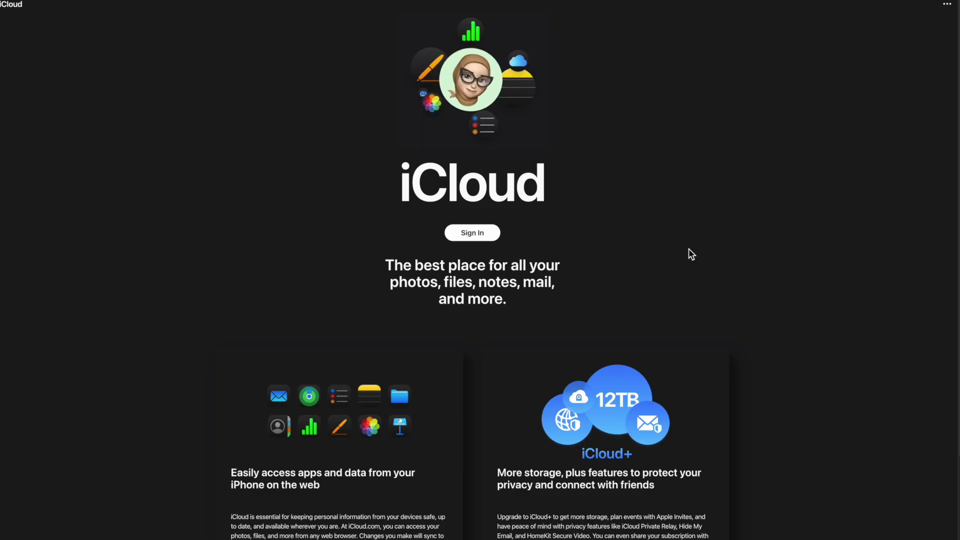
click(472, 232)
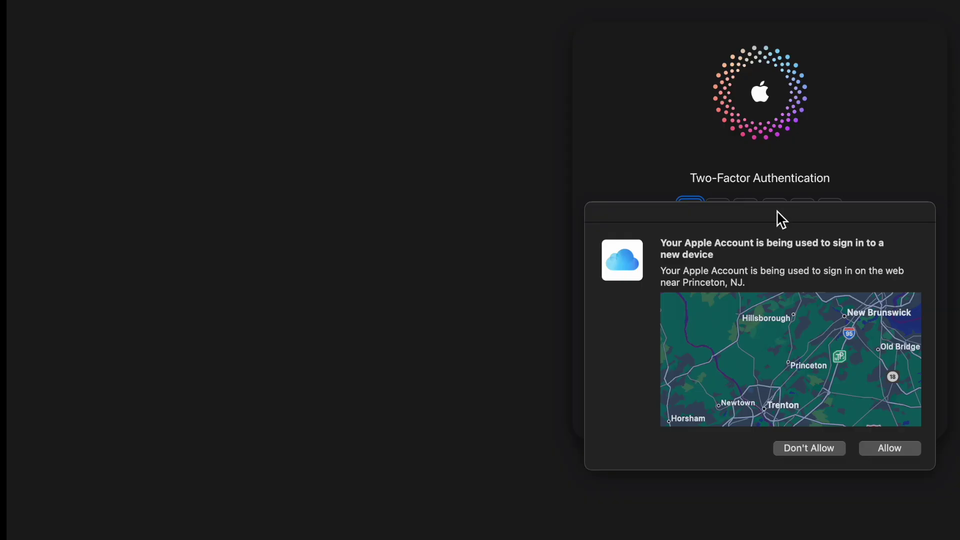
drag(776, 210, 411, 45)
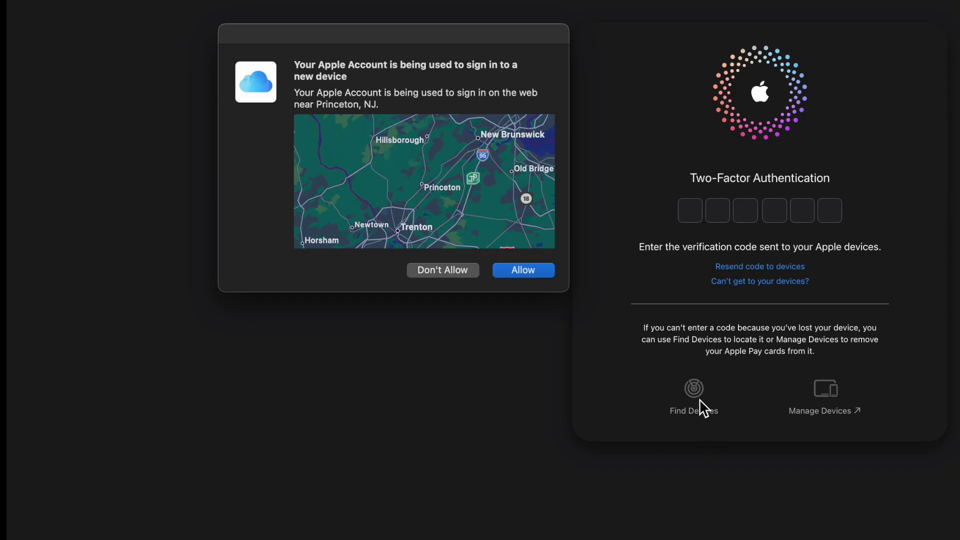
drag(434, 24, 422, 34)
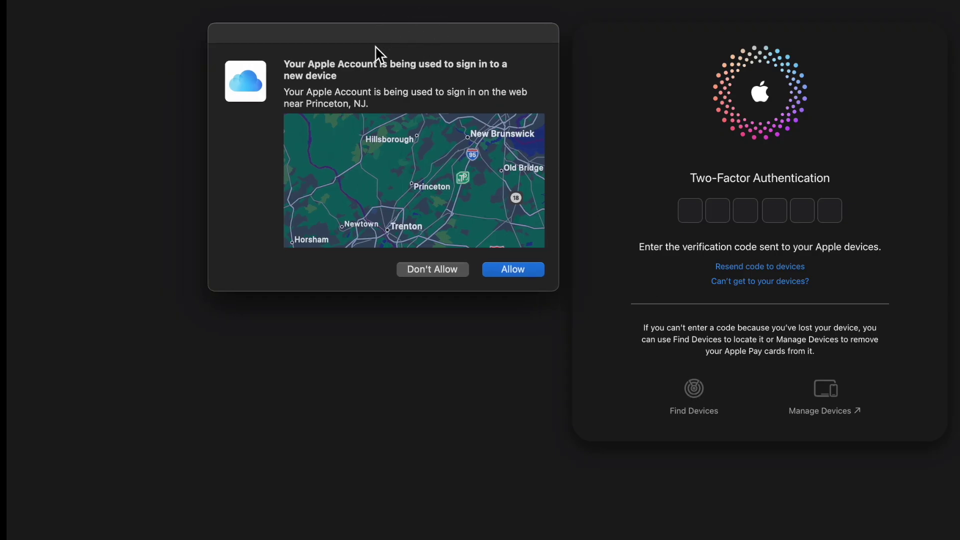
Step: Open Find Devices from the two-factor authentication page and refuse the pending account sign-in request
click(696, 391)
click(696, 389)
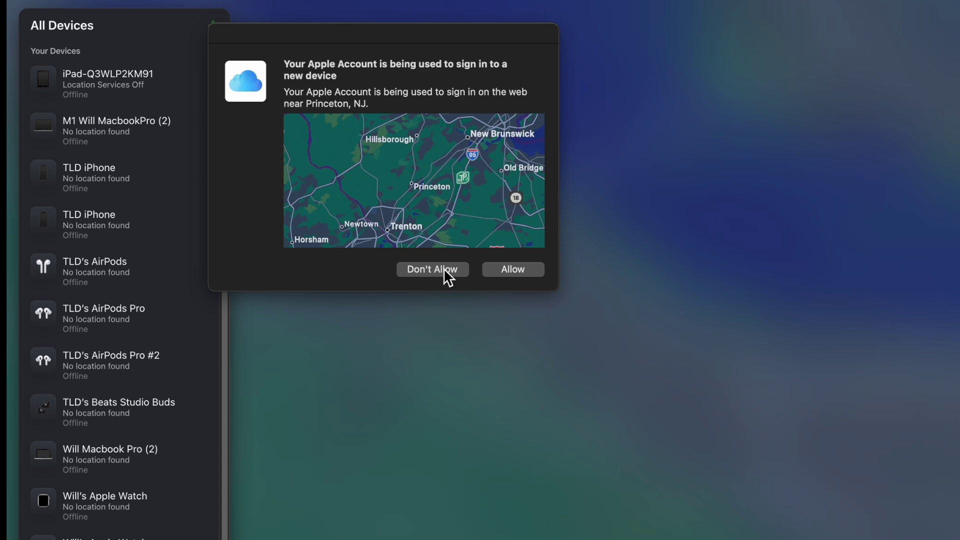
click(443, 270)
click(800, 379)
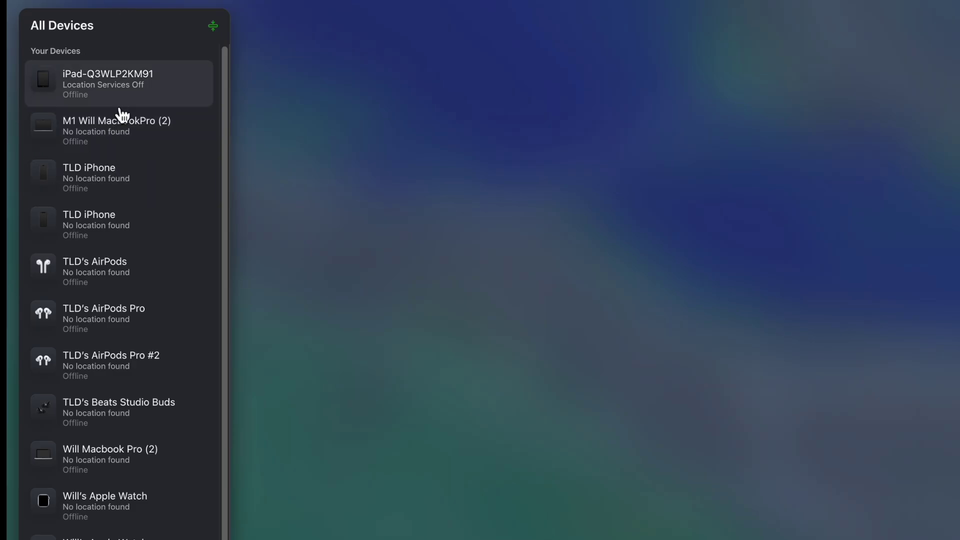
Step: Examine the 9th-generation iPad's available actions and the full list of the account's and family members' devices
scroll(94, 365, down, 2)
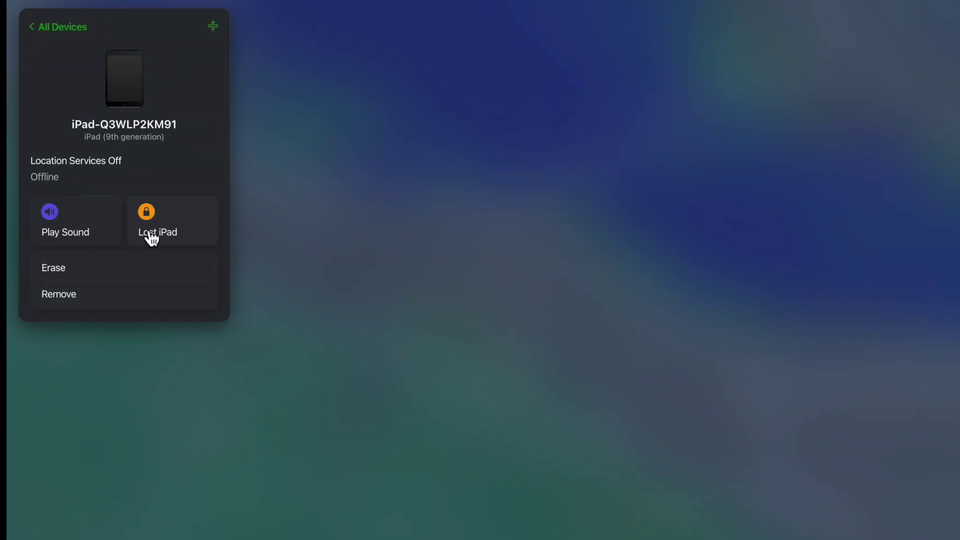
click(55, 23)
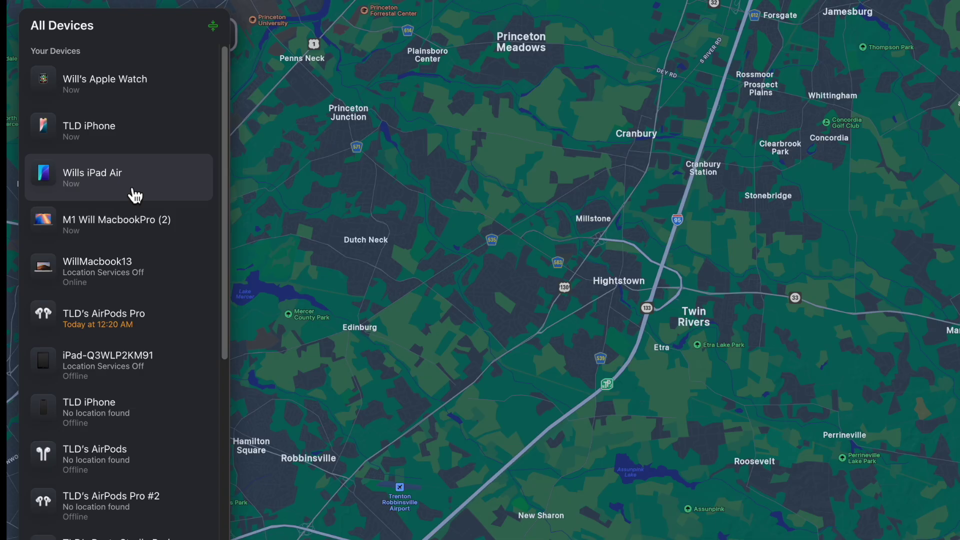
scroll(133, 193, down, 3)
scroll(172, 115, down, 10)
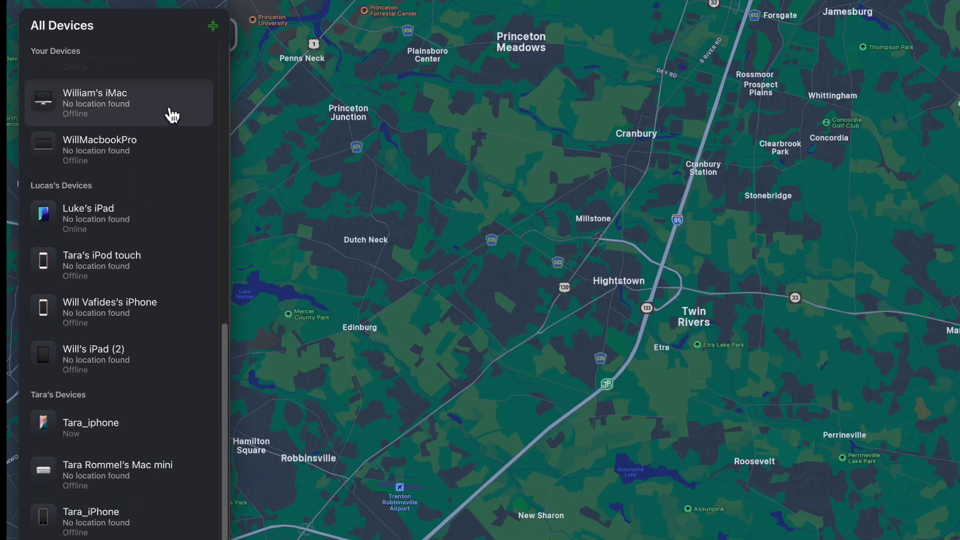
scroll(172, 115, up, 10)
scroll(171, 115, down, 8)
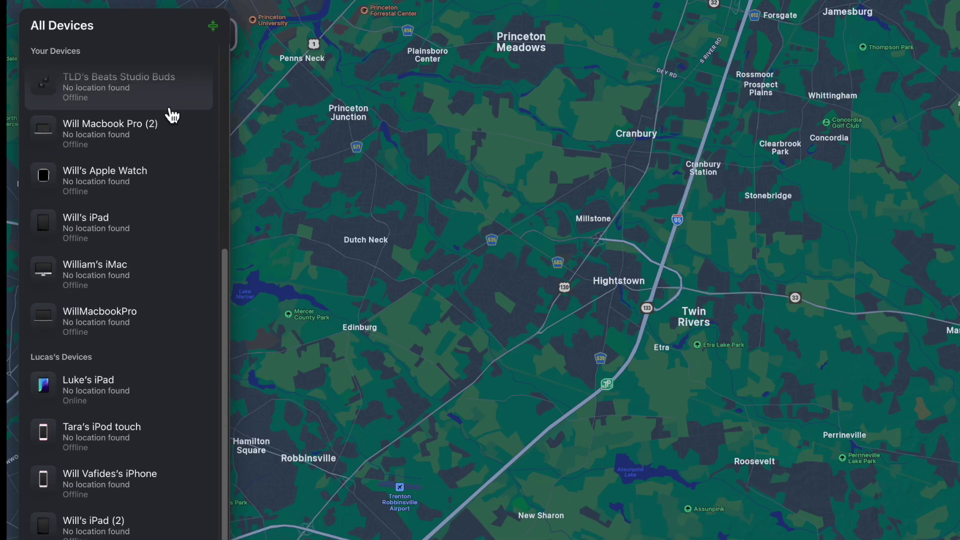
scroll(103, 434, down, 10)
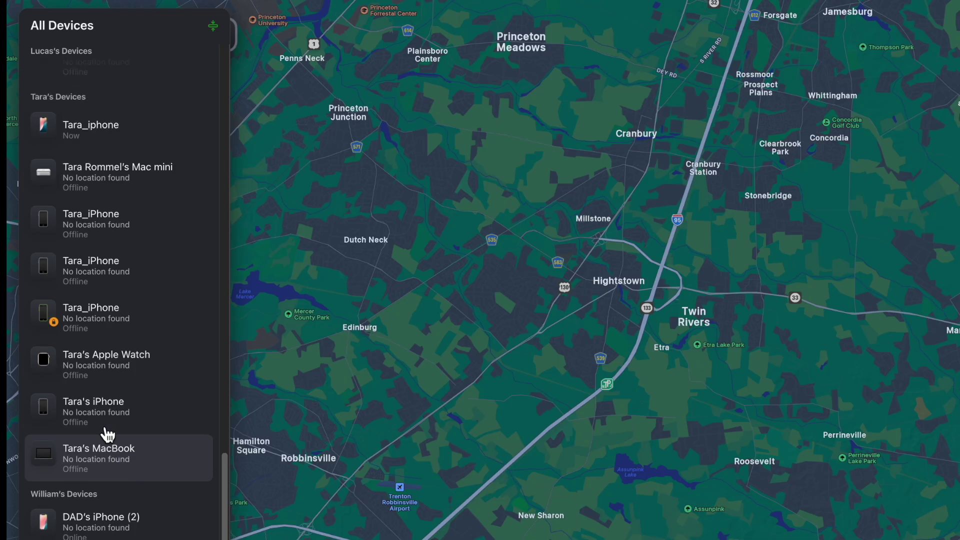
scroll(118, 452, up, 15)
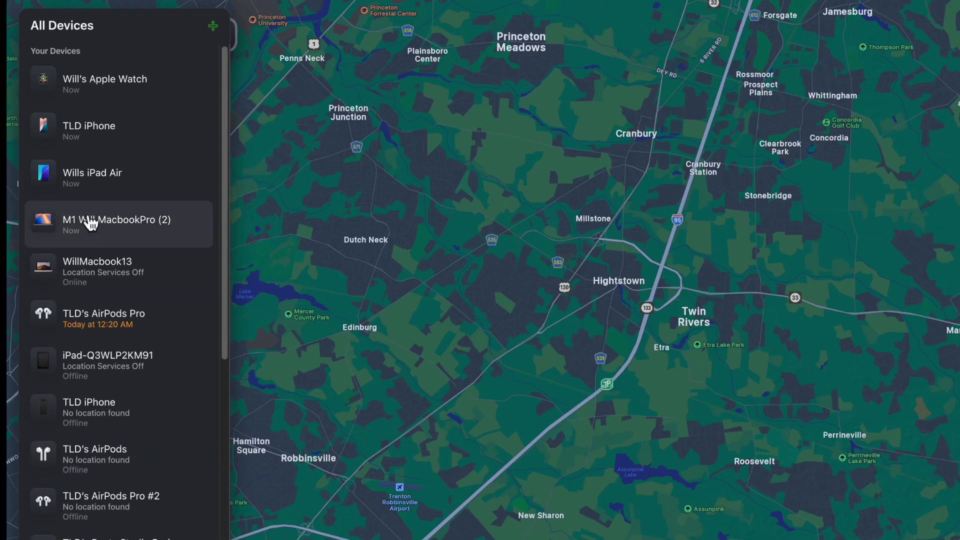
Step: Locate the Apple Watch Series 8 on the map and play a sound on it
click(101, 95)
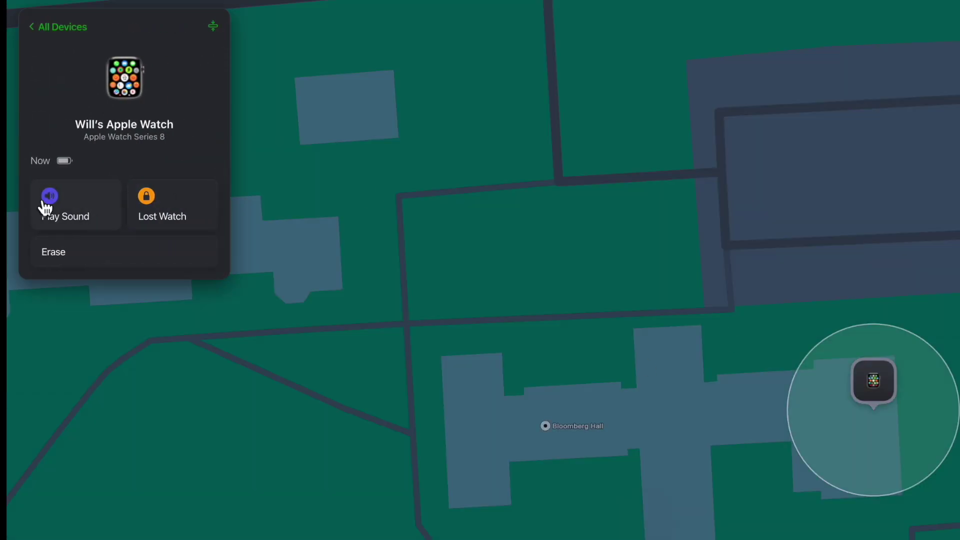
click(54, 199)
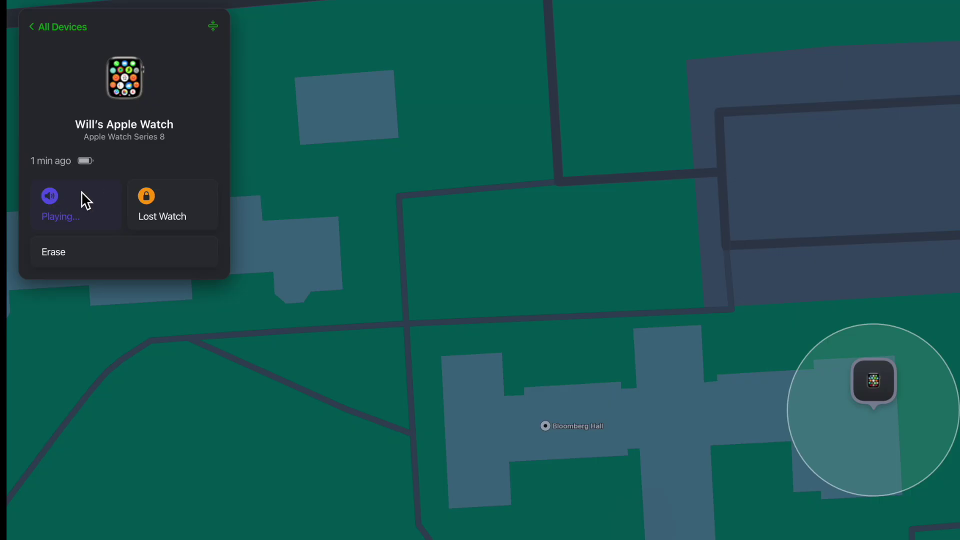
Step: Review the watch's Lost Mode setup up to the optional phone number, close it without activating and return to all devices
click(146, 195)
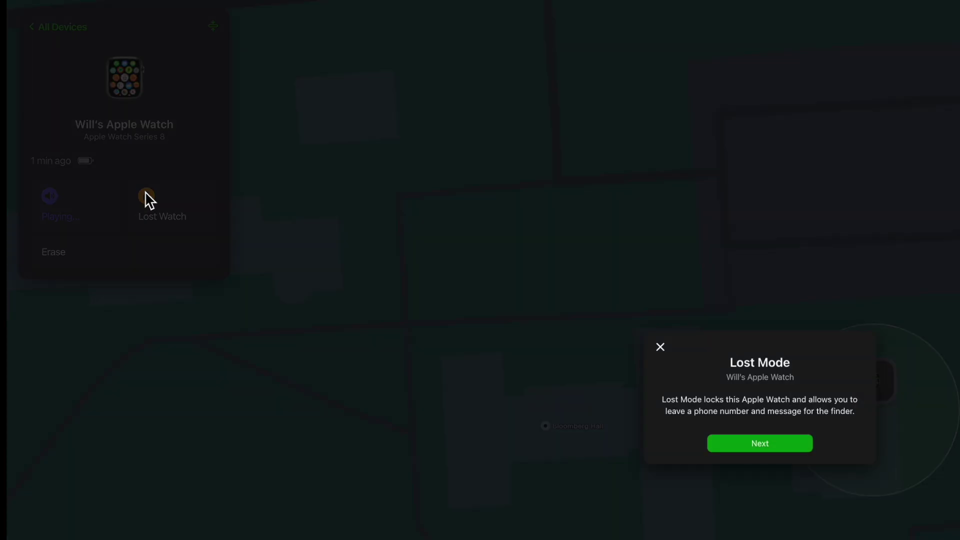
click(764, 449)
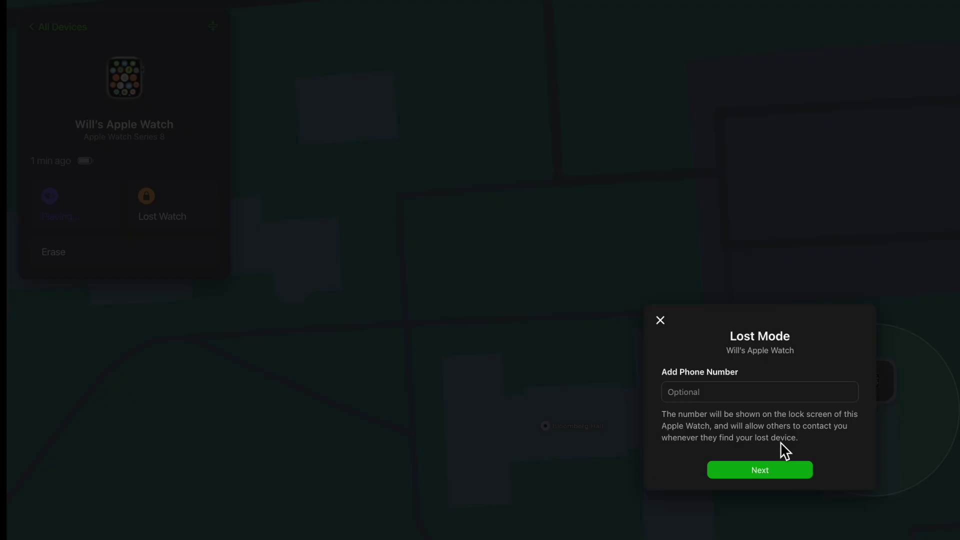
click(661, 321)
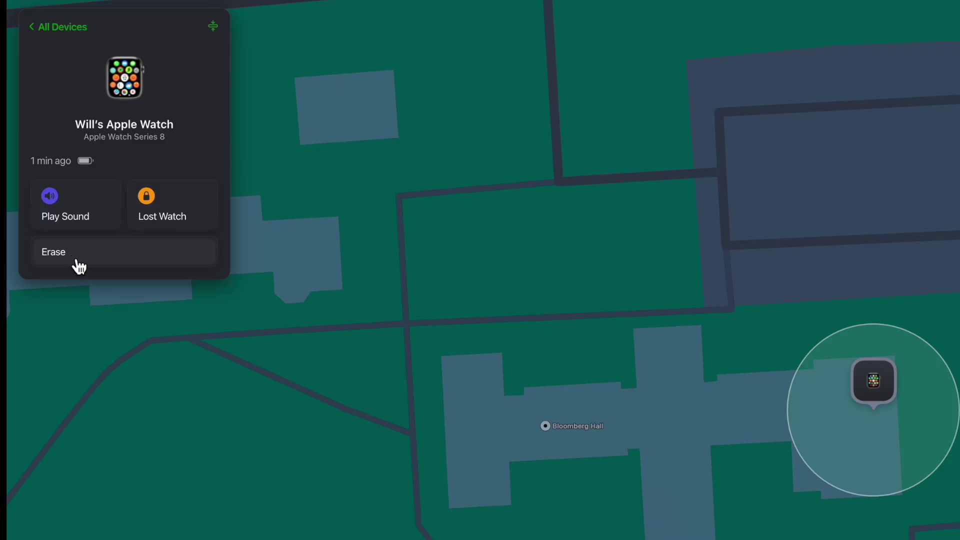
click(70, 26)
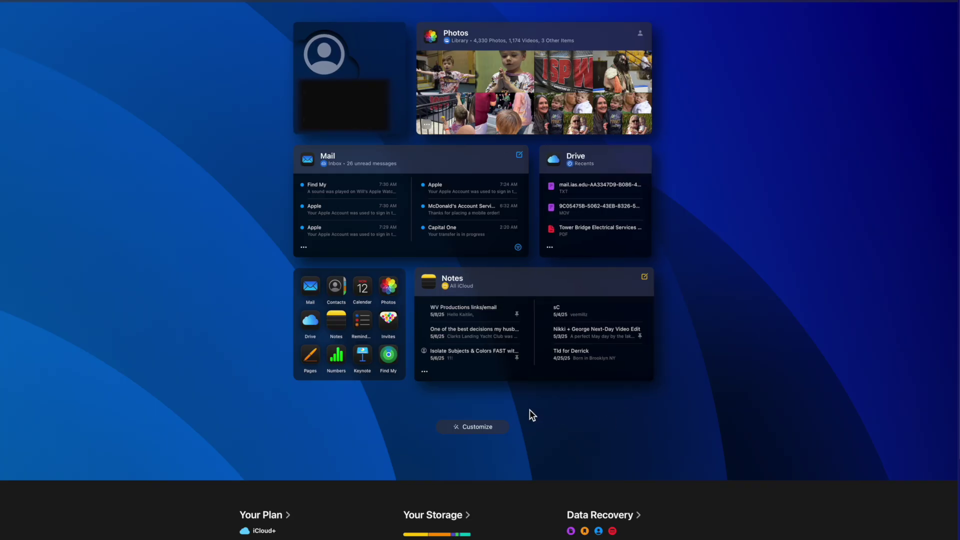
Step: Start customizing the iCloud home page and remove the Mail tile
click(473, 428)
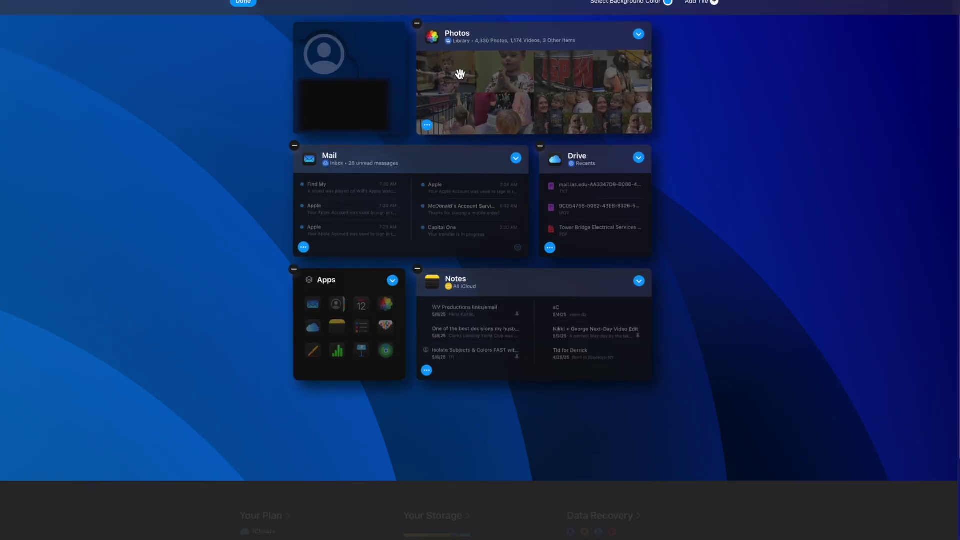
click(296, 148)
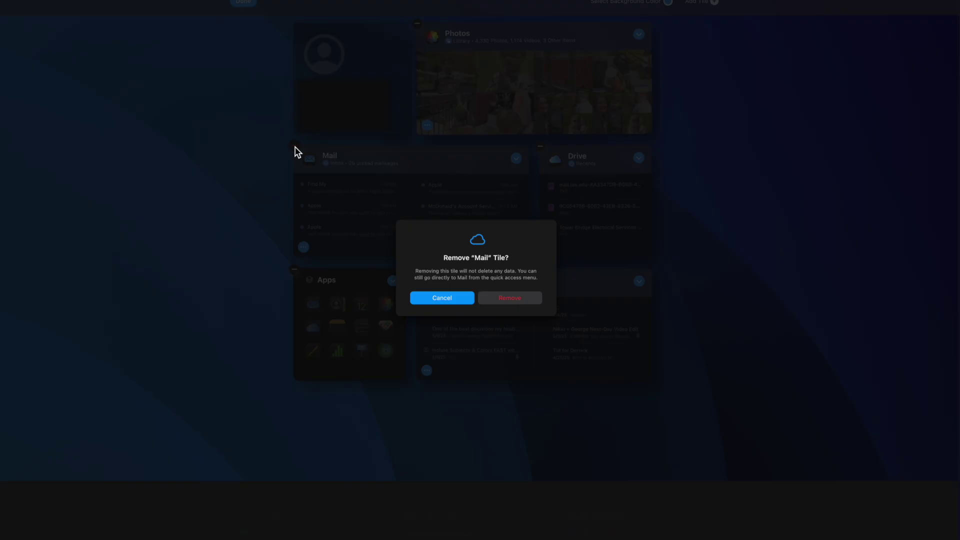
click(512, 302)
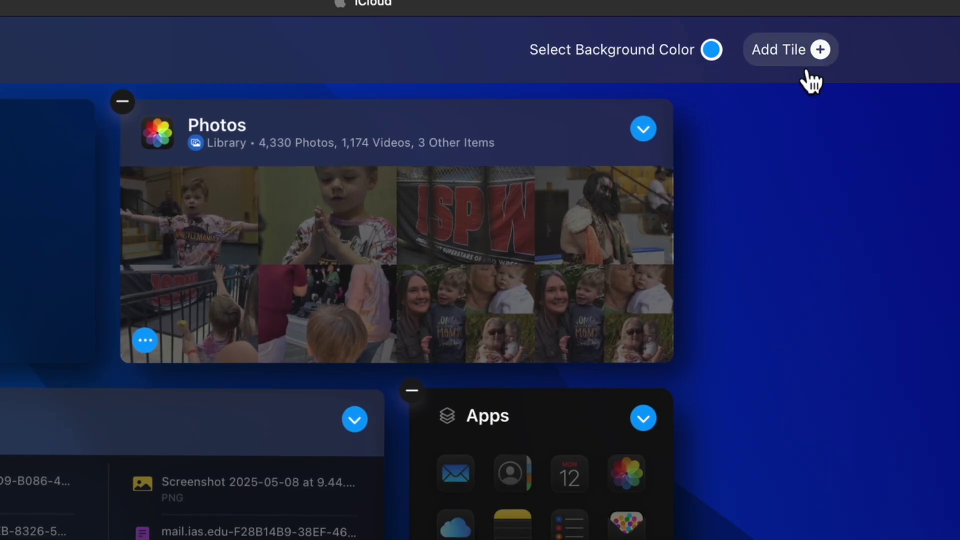
Step: Try red as the home page background color and settle on orange
click(688, 54)
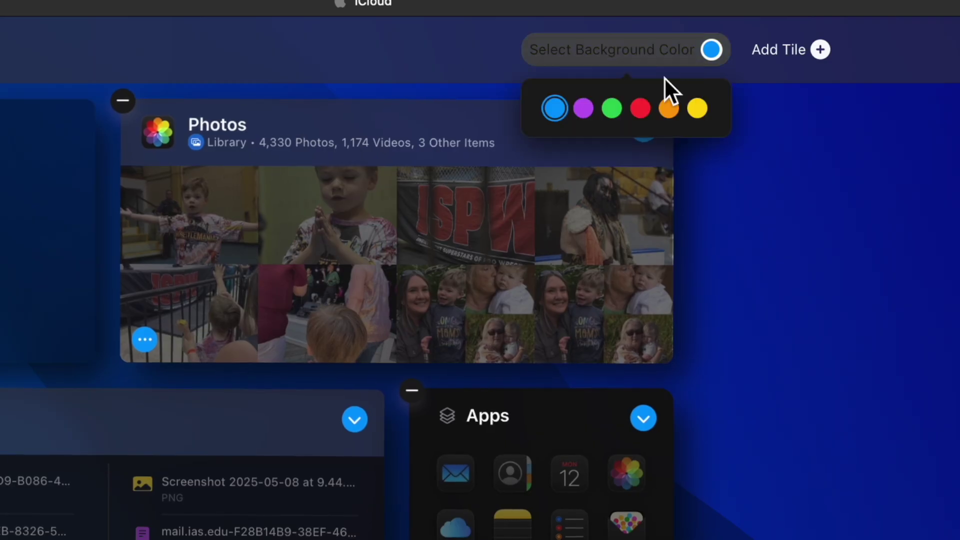
click(640, 114)
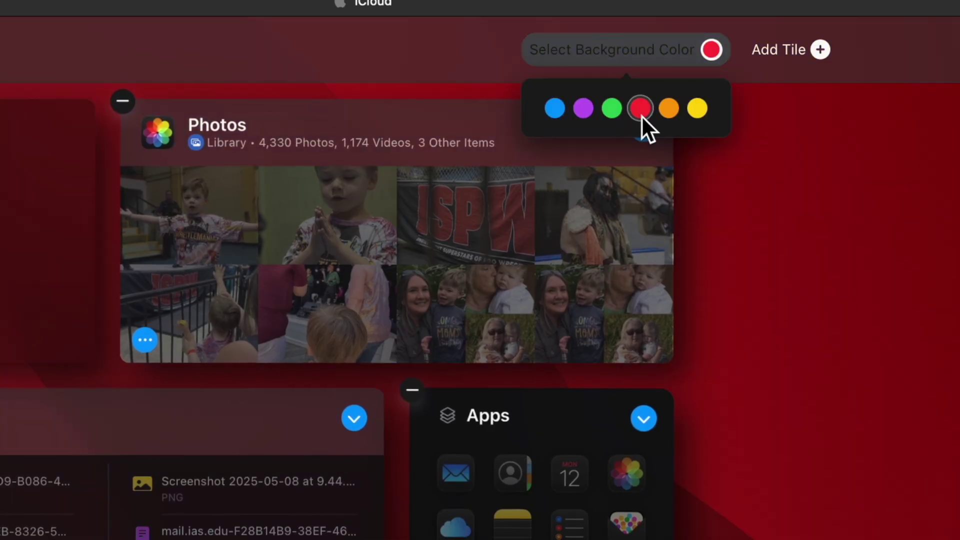
click(680, 110)
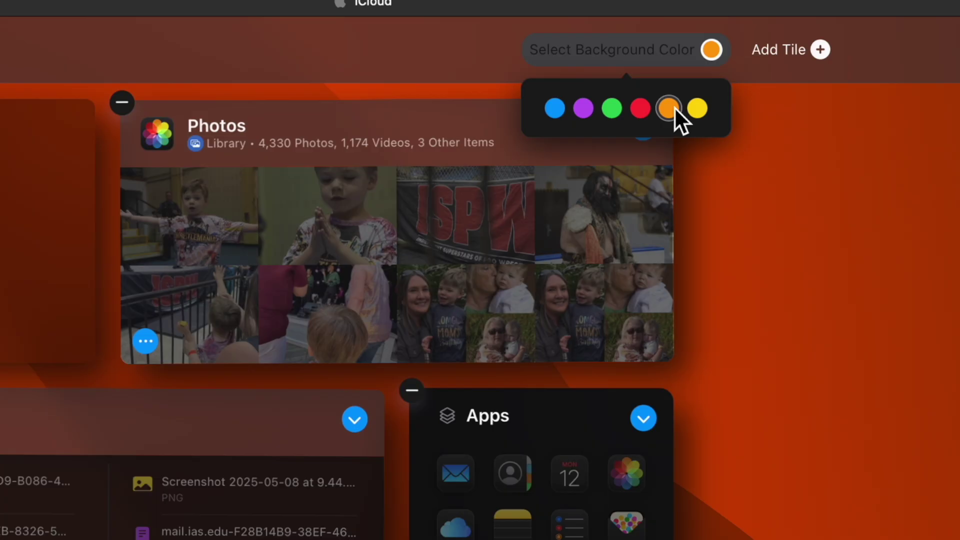
Step: Add a Calendar tile to the home page and review the choice of calendars it can show
click(793, 70)
click(805, 73)
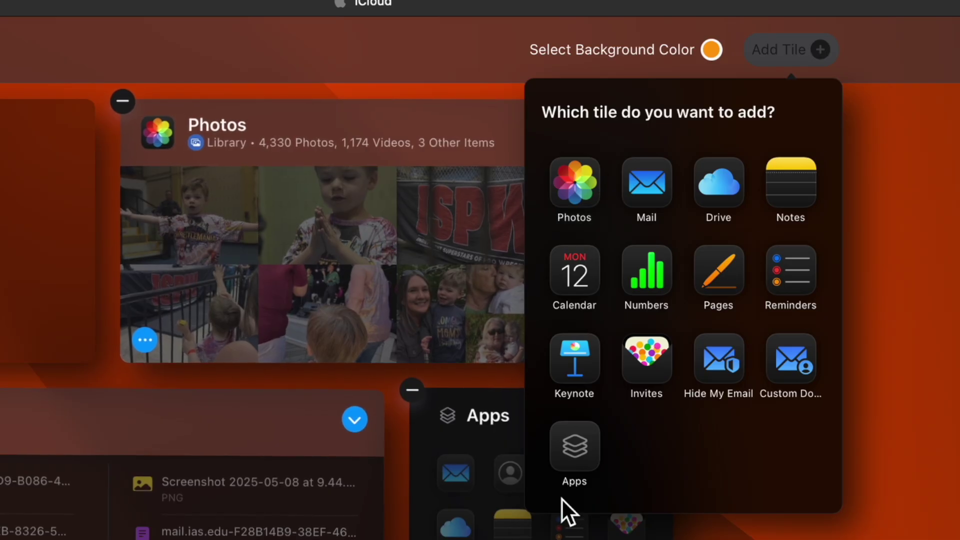
click(584, 277)
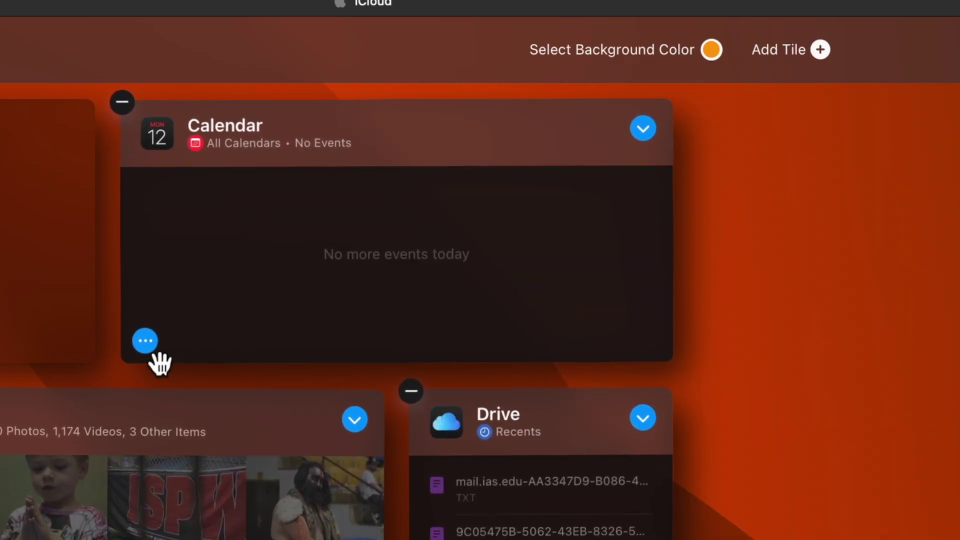
click(150, 345)
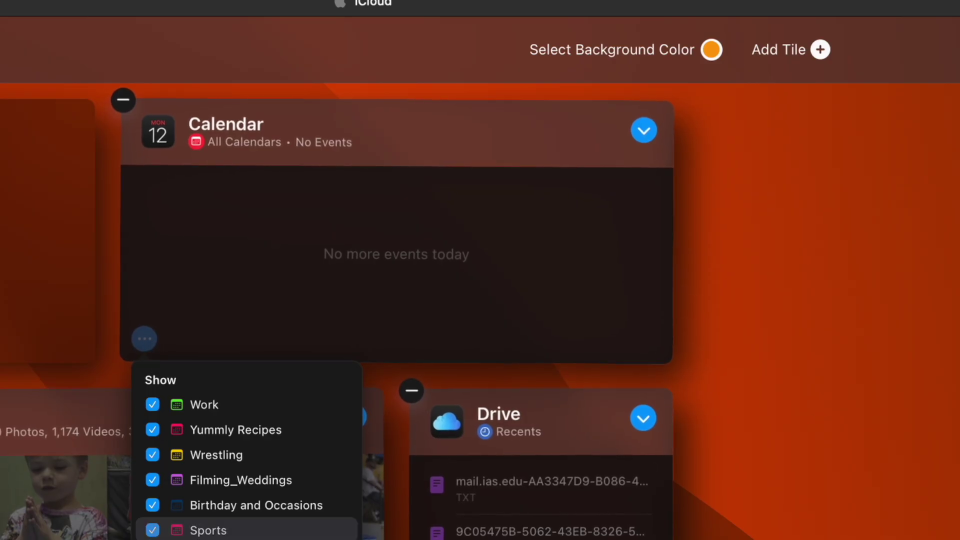
click(709, 146)
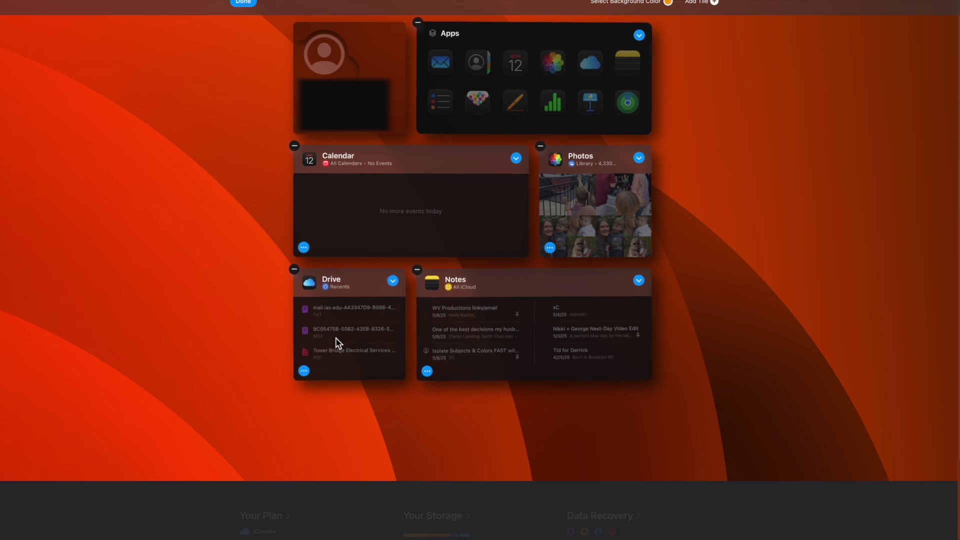
Step: Set the existing Drive tile to show Documents and add a second Drive tile showing Recents
click(304, 372)
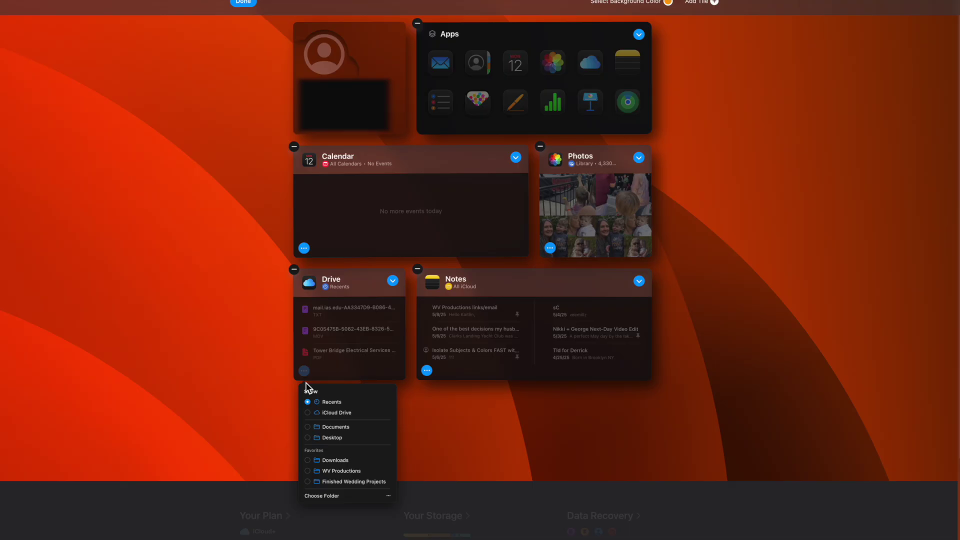
click(312, 436)
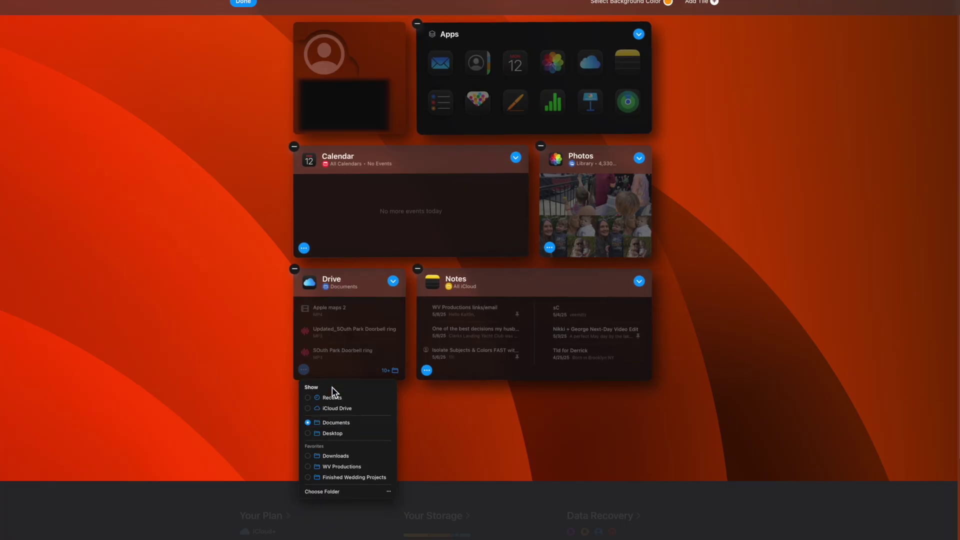
click(328, 399)
click(322, 424)
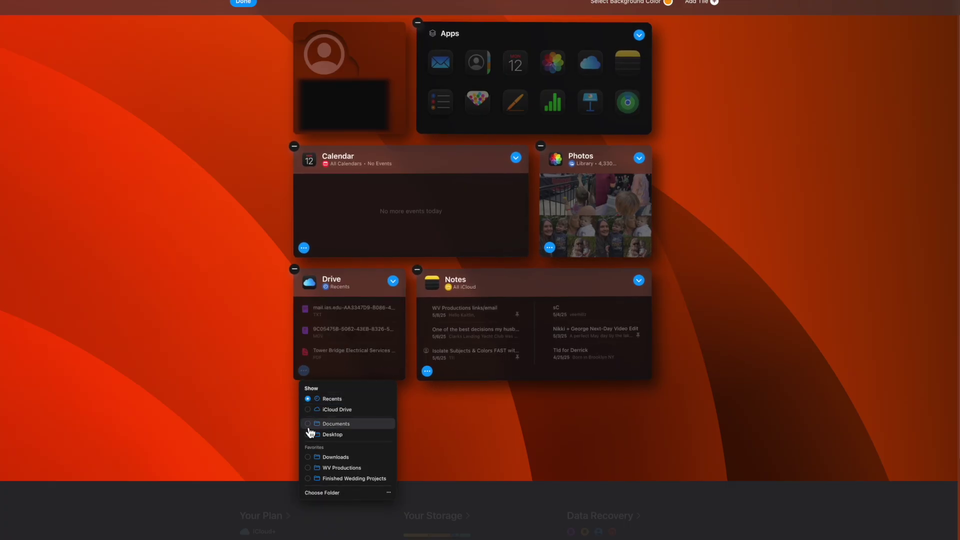
click(711, 2)
click(673, 63)
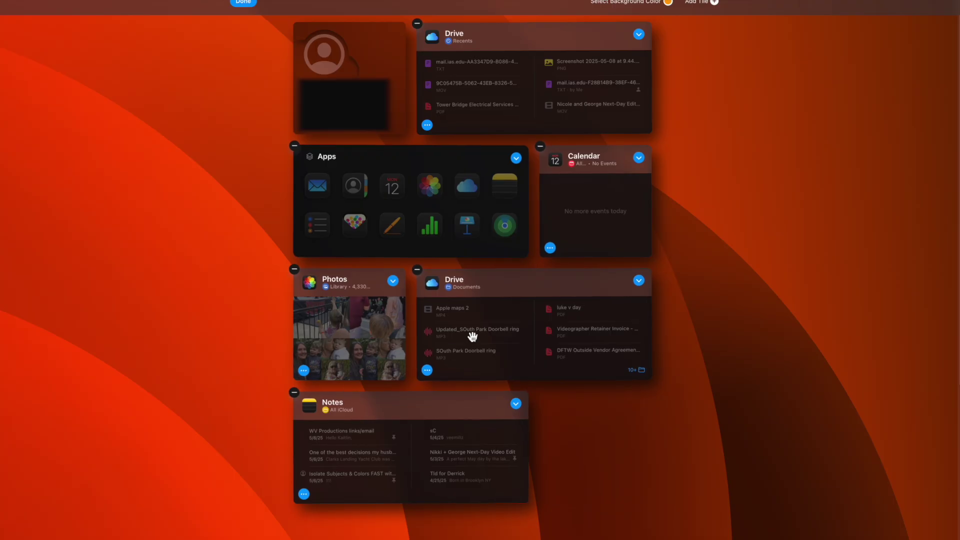
Step: Reorder the tiles as Calendar, Drive Documents, Apps, Photos, Drive Recents and Notes
drag(501, 293, 383, 188)
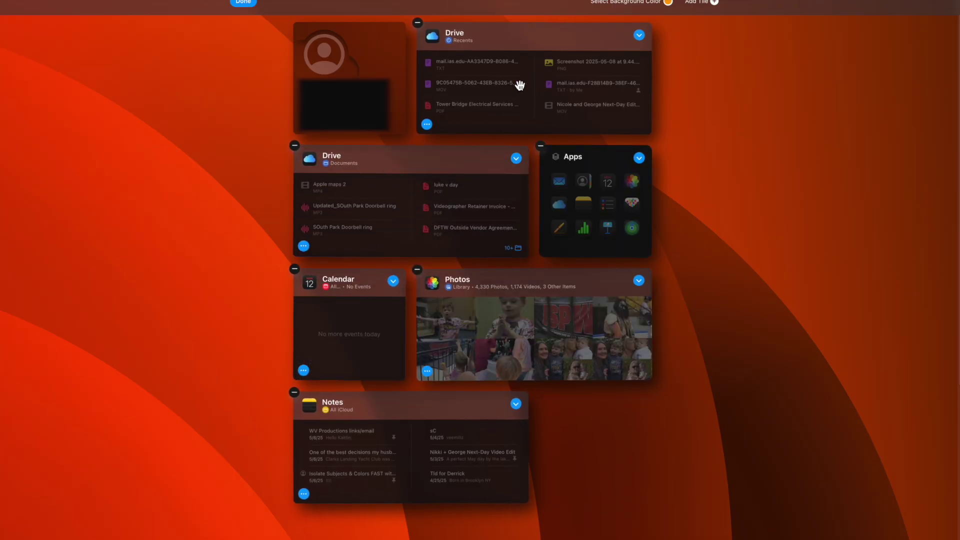
drag(514, 95, 361, 335)
drag(539, 178, 450, 98)
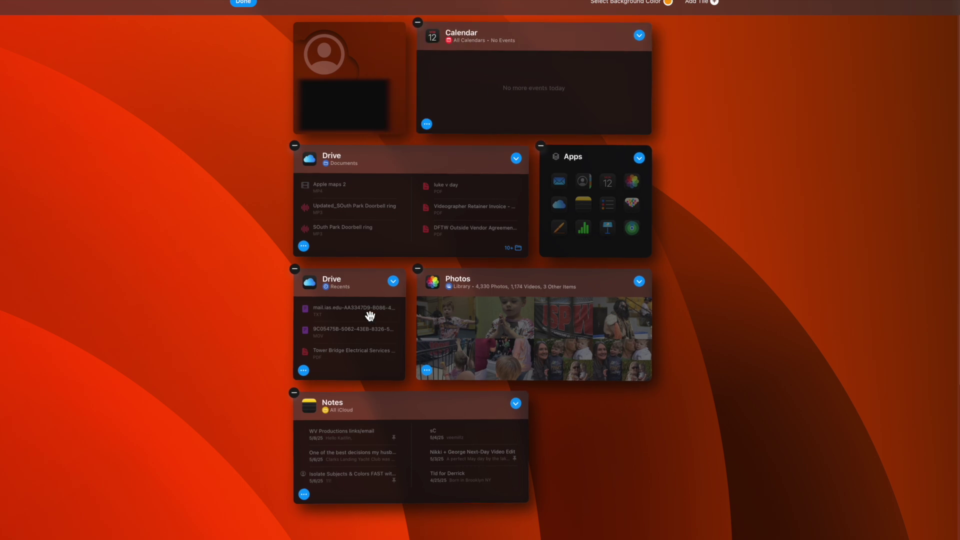
drag(369, 315, 500, 331)
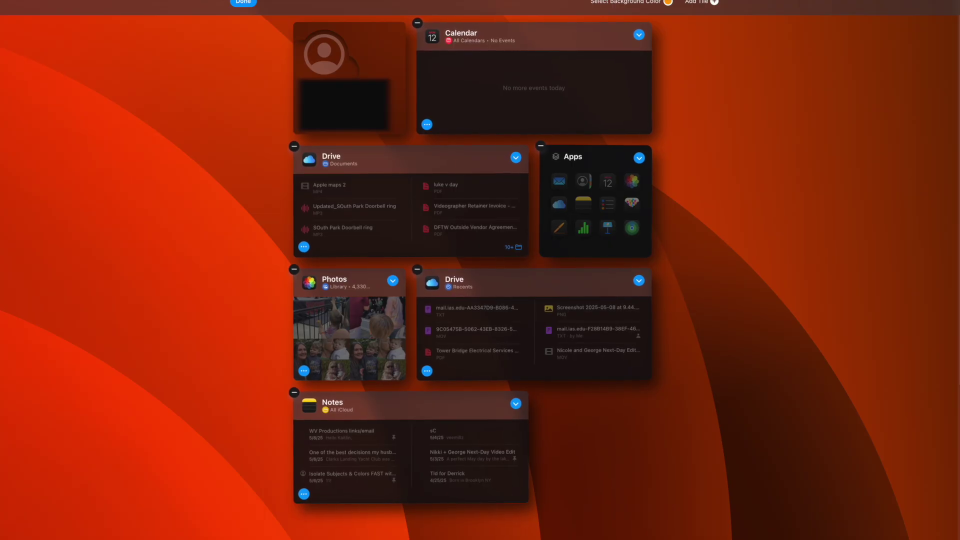
Step: Finish customizing the home page and open Pages
click(245, 3)
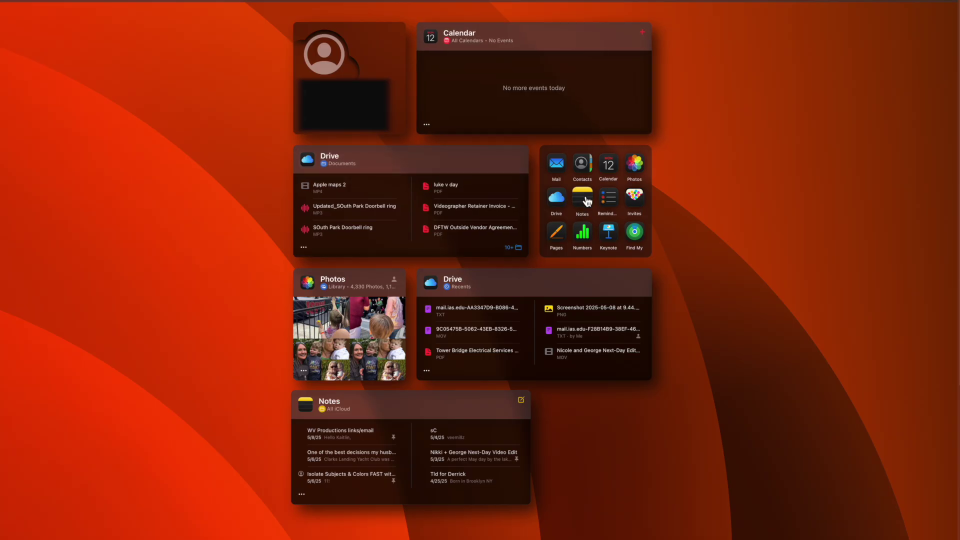
click(560, 239)
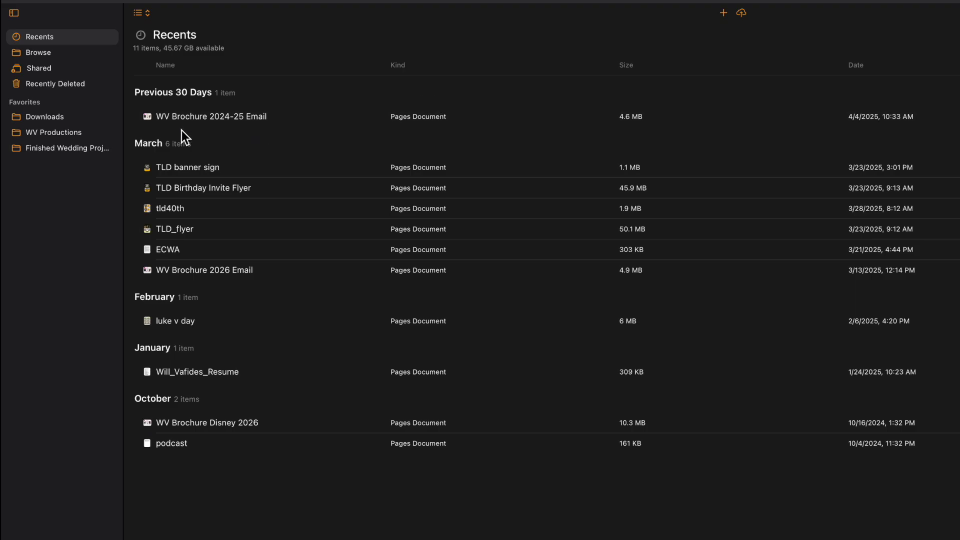
Step: Look through the Pages documents in Browse, then the Downloads and WV Productions favorite folders
click(48, 58)
scroll(290, 297, down, 10)
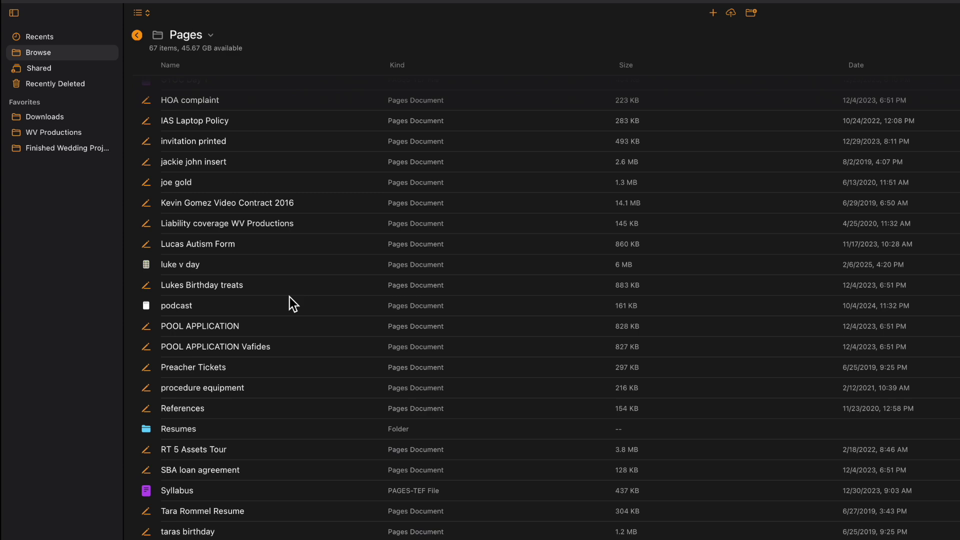
scroll(290, 297, up, 10)
click(45, 119)
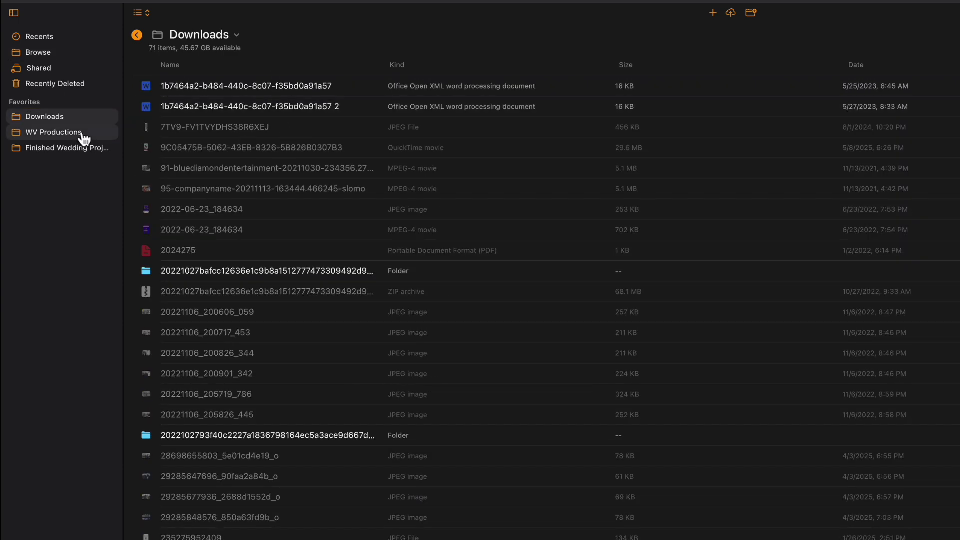
click(62, 136)
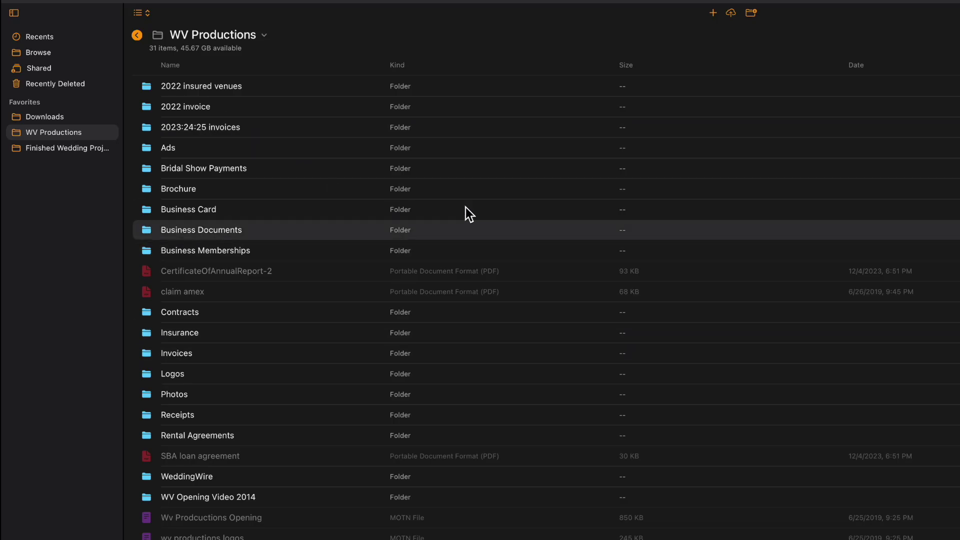
Step: Return to the recent Pages documents and open WV Brochure Disney 2026 to view its contents
click(48, 37)
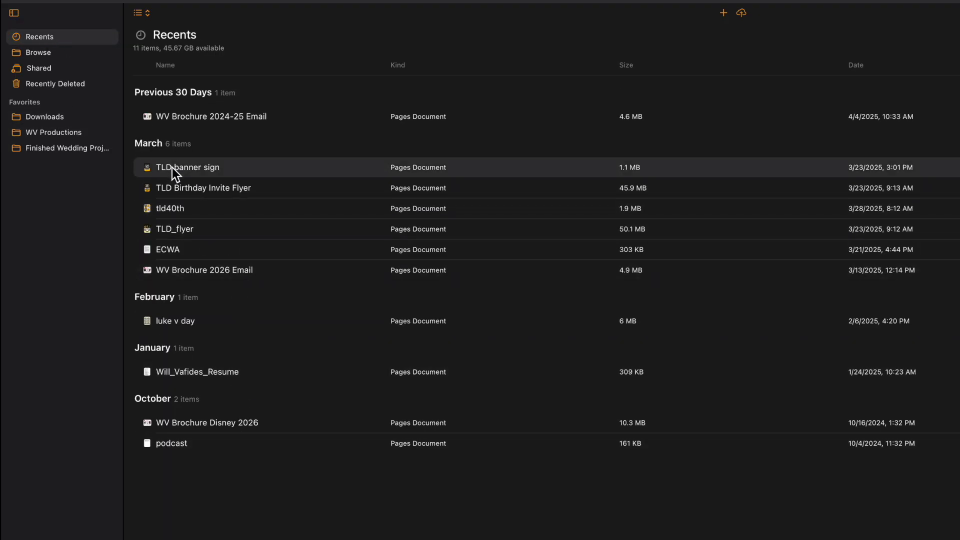
double_click(207, 443)
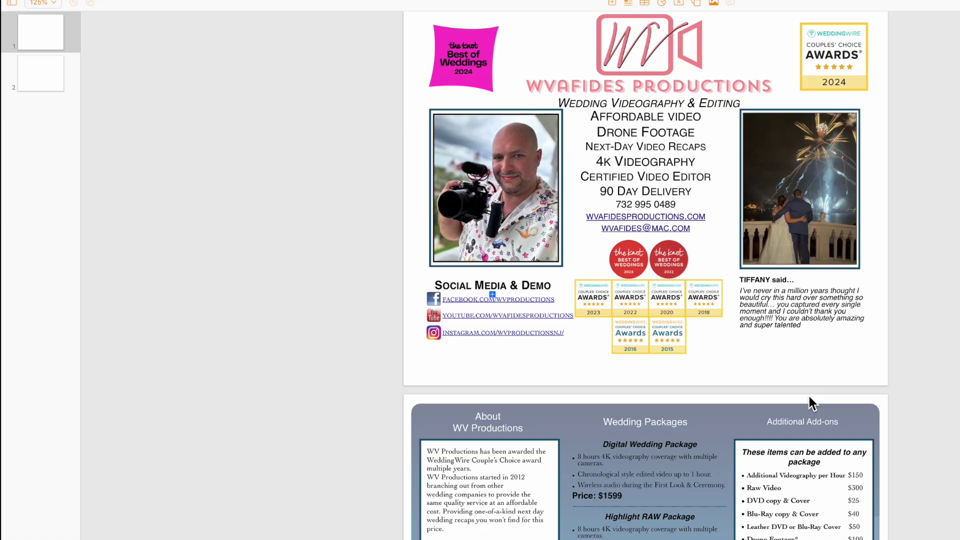
click(649, 146)
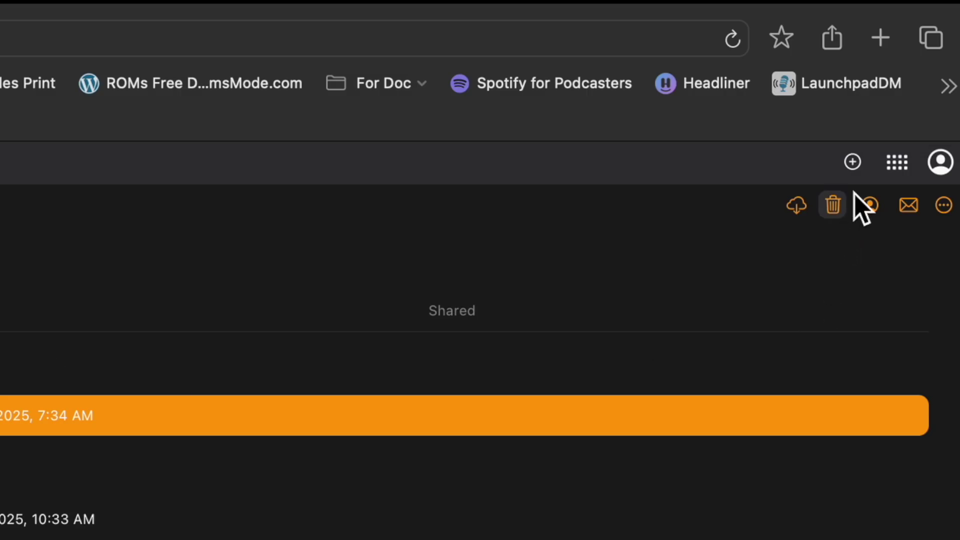
Step: Switch to Numbers, open the Disney 2024 spreadsheet and dismiss the What's New notice
click(909, 171)
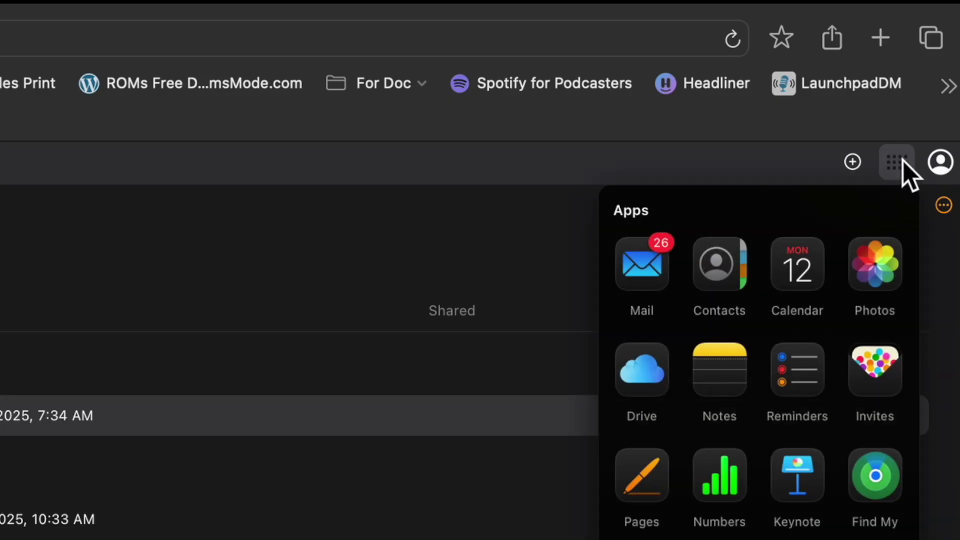
click(735, 496)
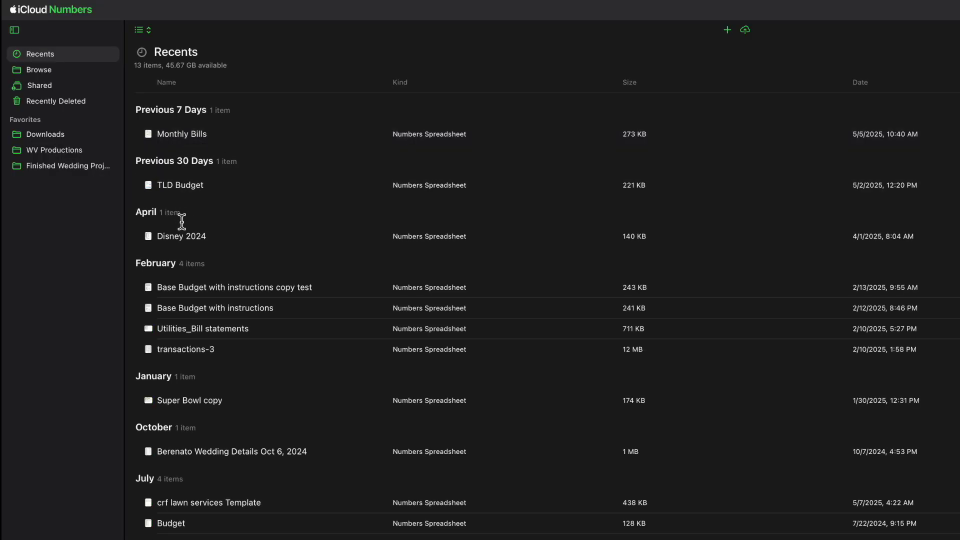
double_click(183, 238)
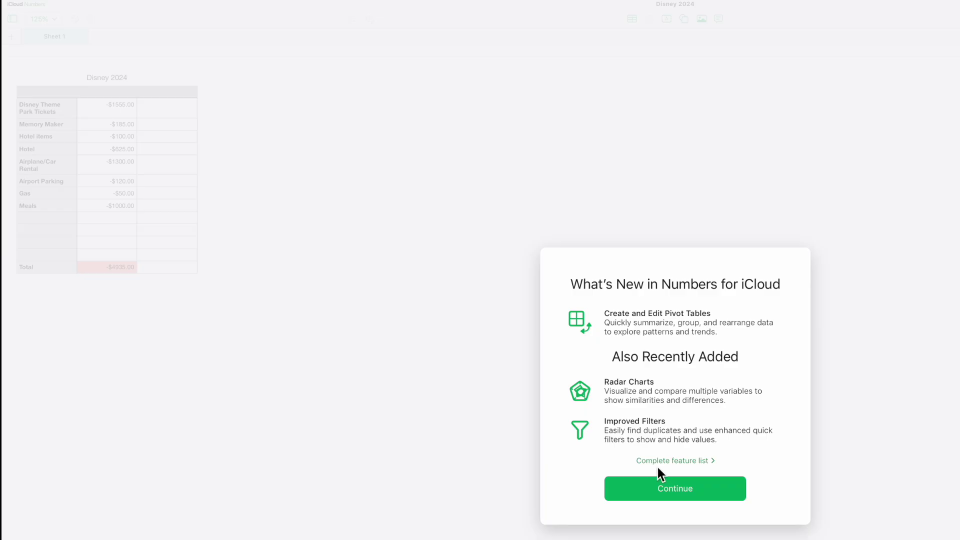
click(671, 490)
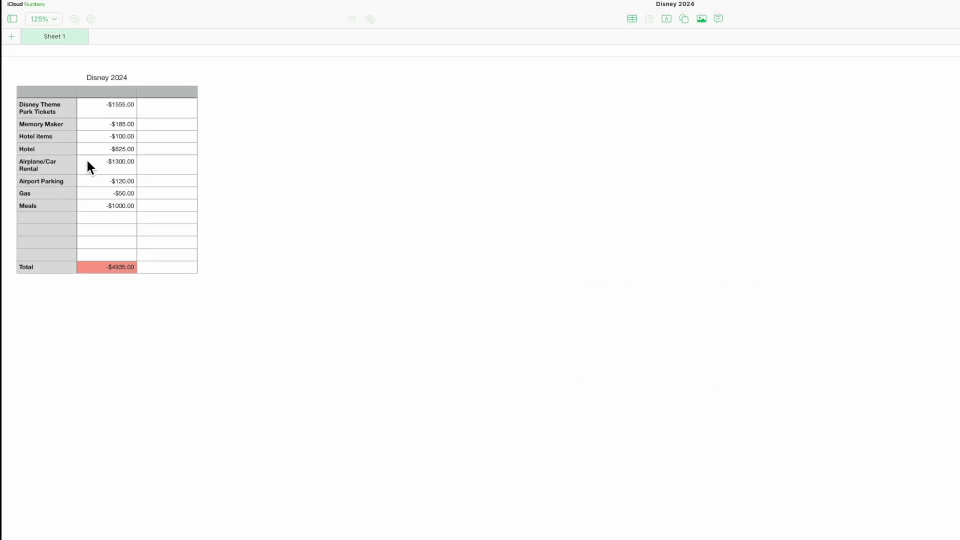
Step: Select several cells in the Disney 2024 table, ending on the Memory Maker amount
click(88, 164)
click(47, 126)
click(89, 220)
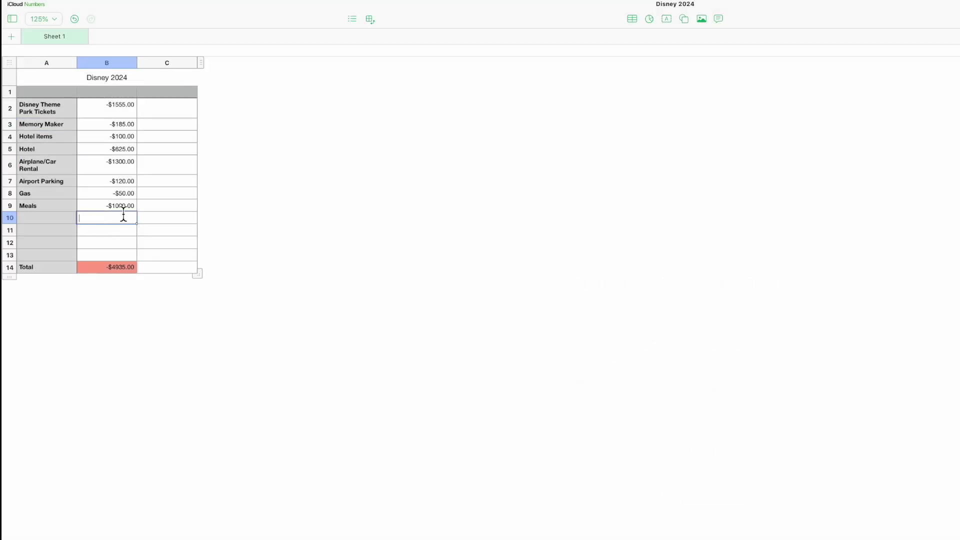
click(128, 162)
click(119, 124)
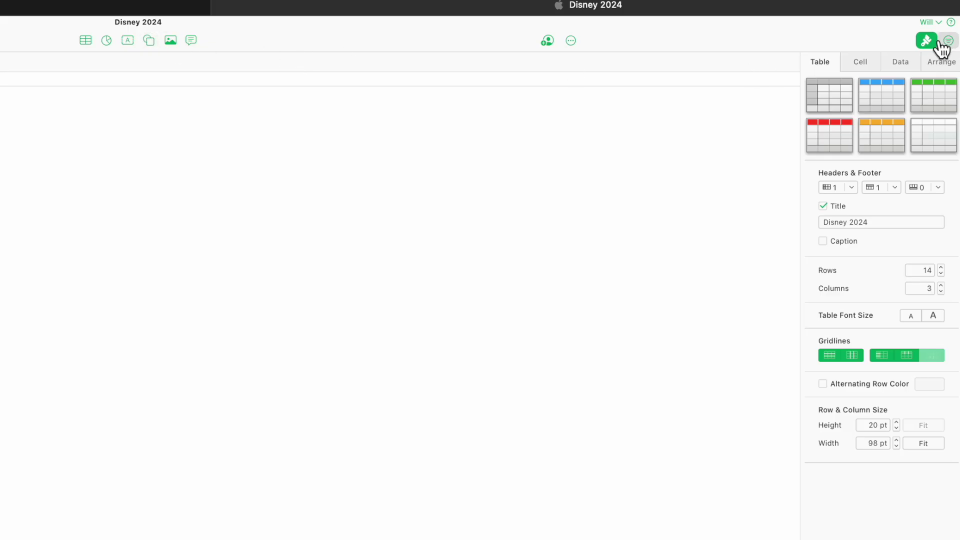
Step: Return to the iCloud home page, open Notes and dismiss the What's New notice
click(956, 2)
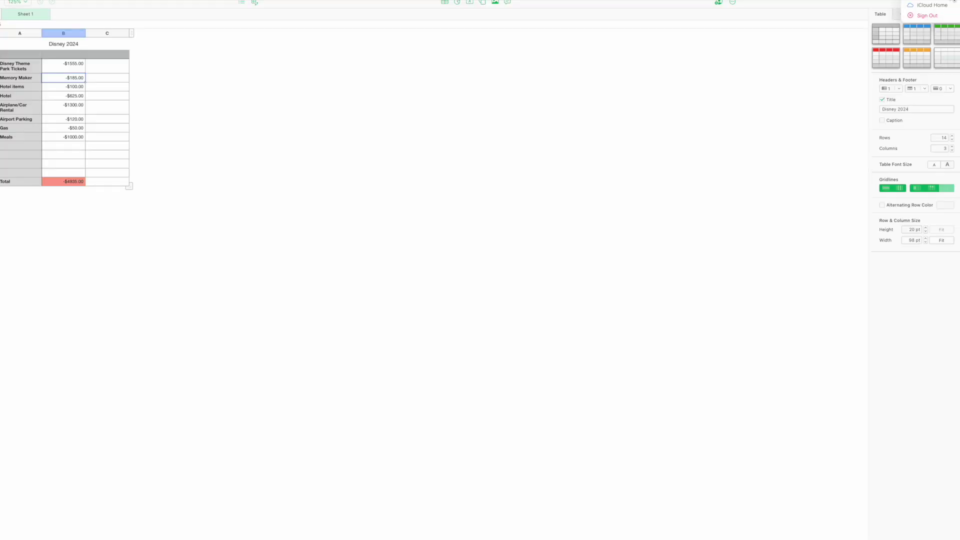
click(950, 4)
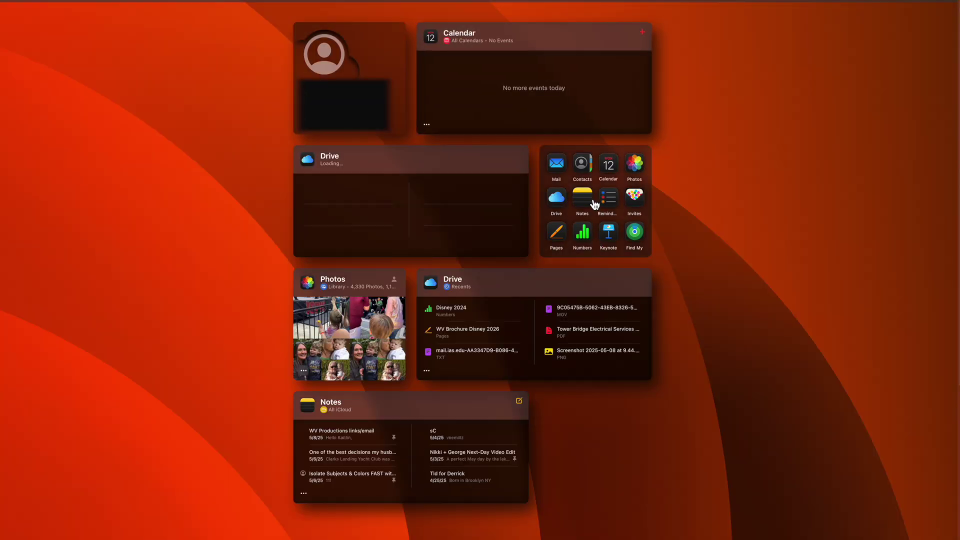
click(594, 204)
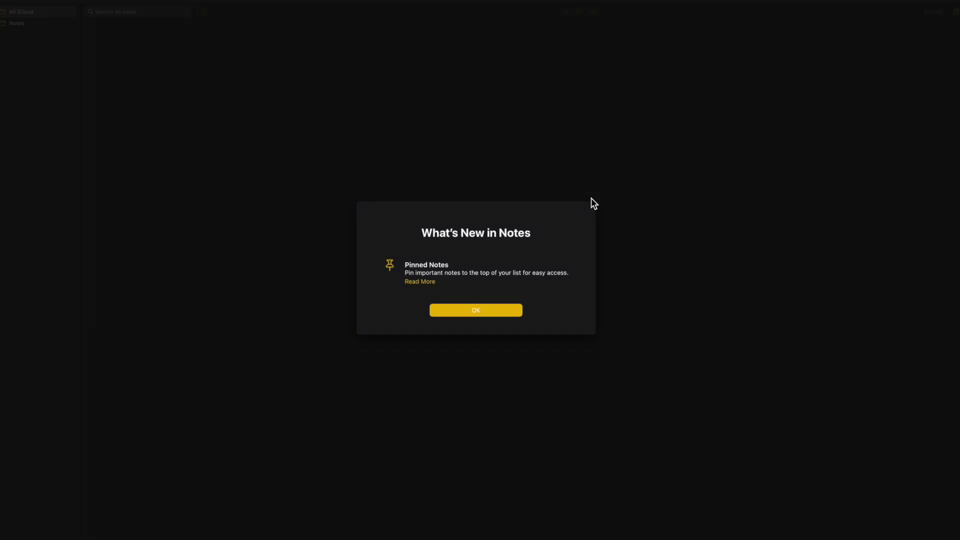
click(485, 315)
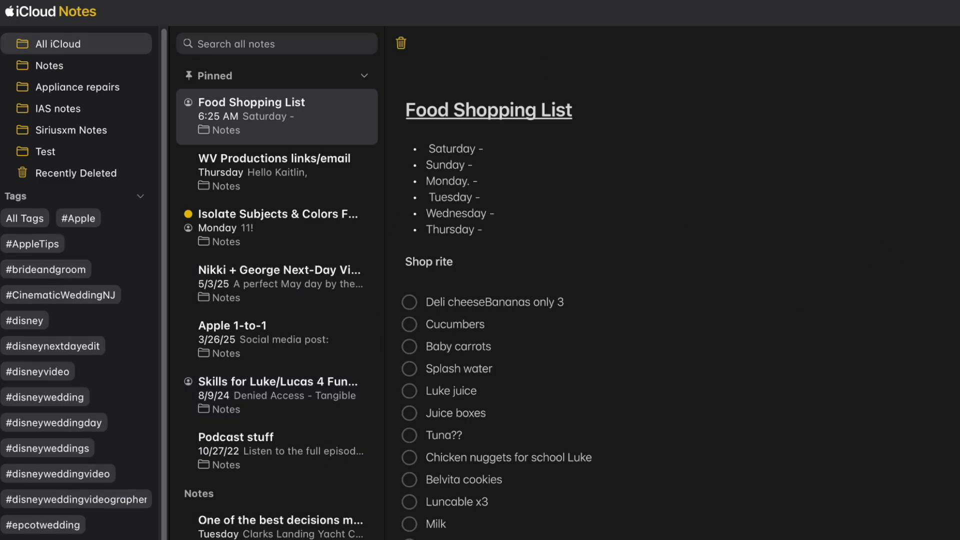
Step: Switch to Photos and delete the two identical family collages at the end of the personal library
click(929, 12)
click(935, 35)
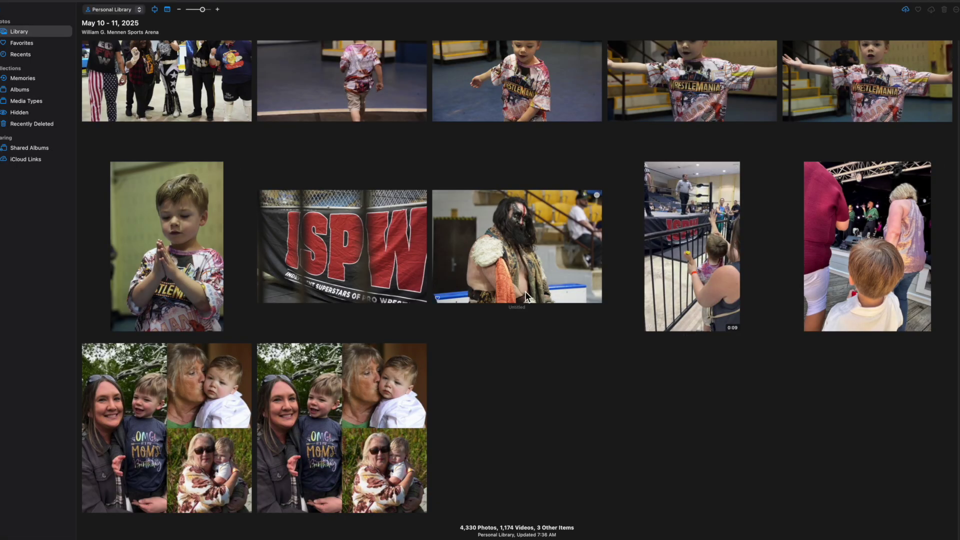
drag(473, 457, 178, 405)
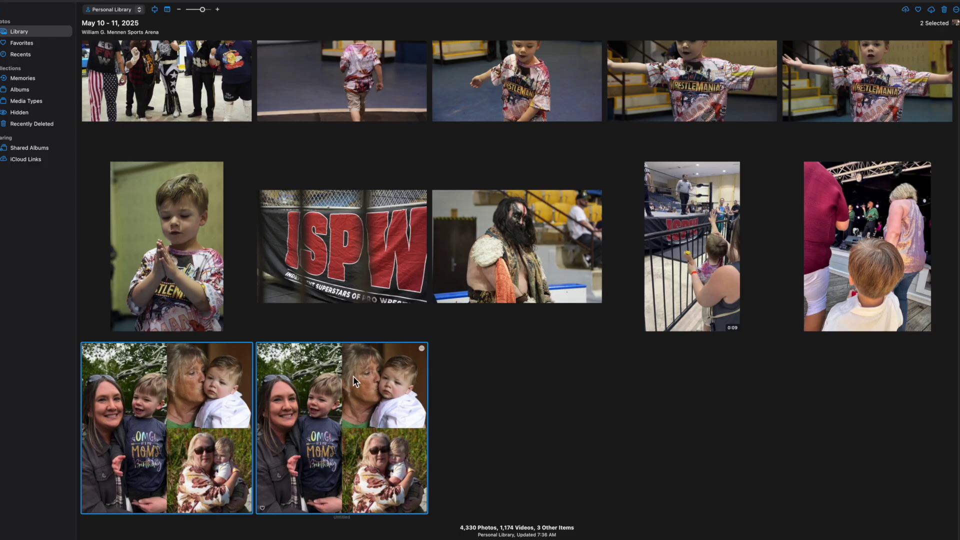
right_click(385, 395)
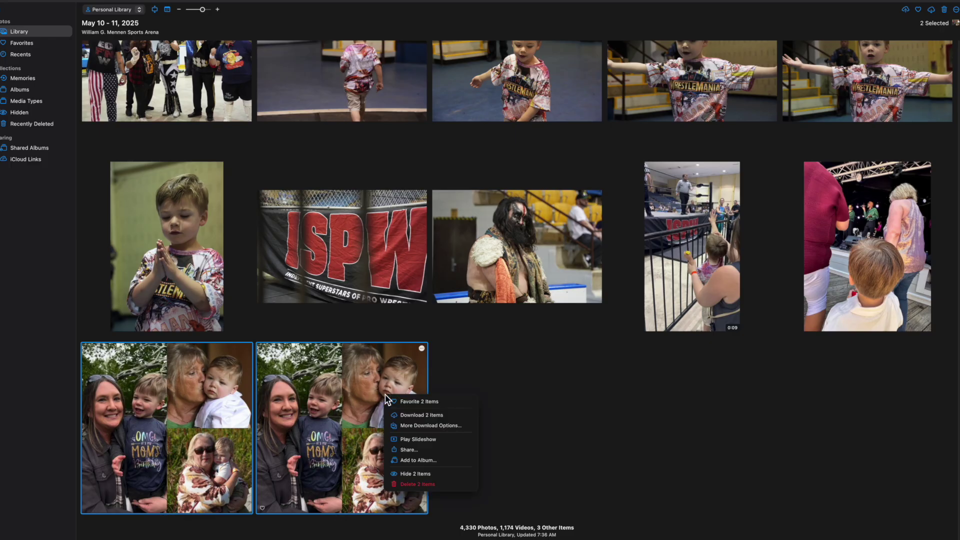
click(416, 485)
click(515, 303)
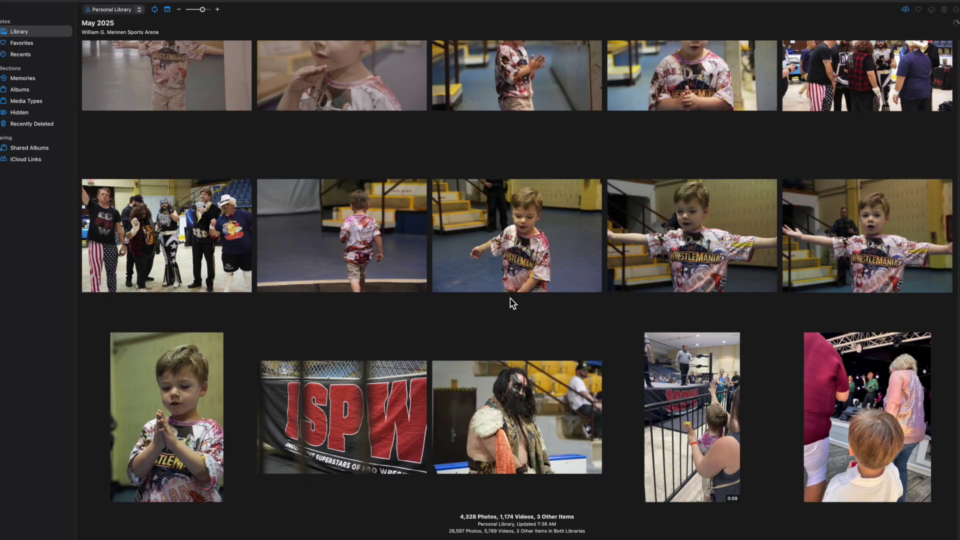
Step: Browse earlier photos in the personal library and check the choices for switching between libraries
scroll(509, 302, up, 10)
scroll(509, 307, up, 15)
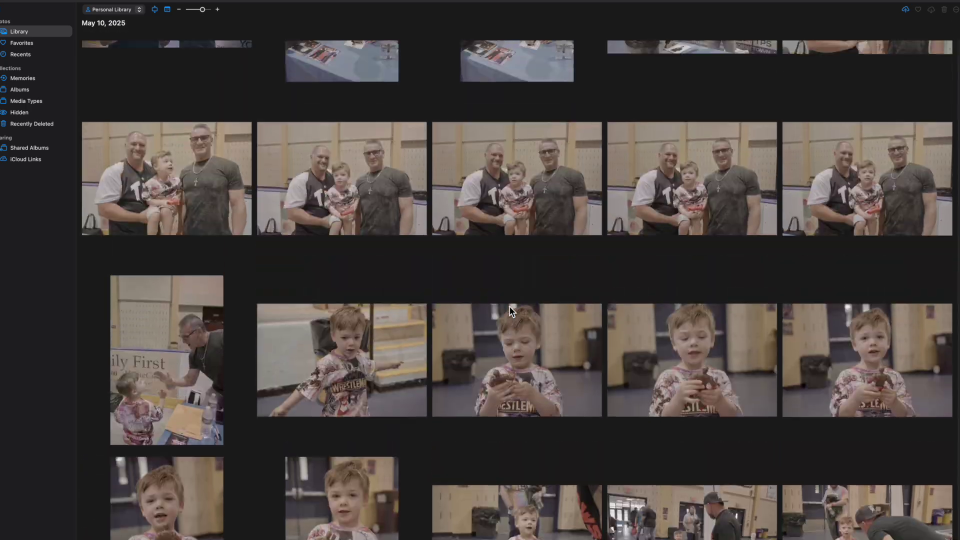
scroll(511, 307, up, 5)
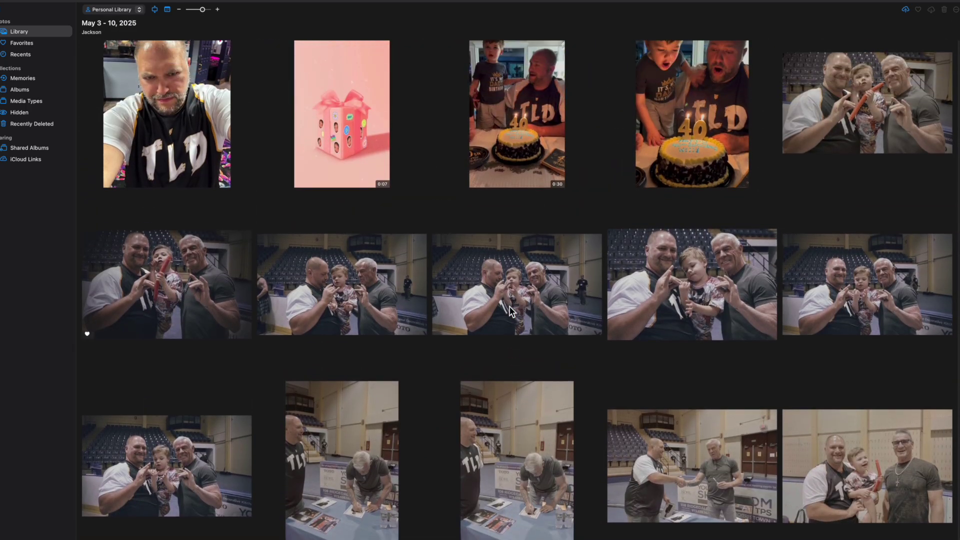
scroll(509, 306, down, 3)
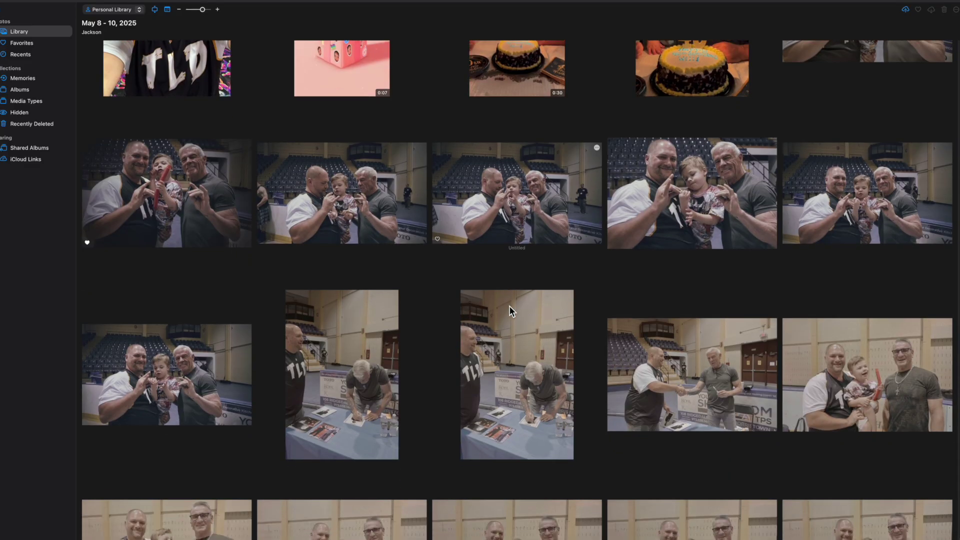
scroll(509, 306, up, 2)
scroll(509, 305, down, 4)
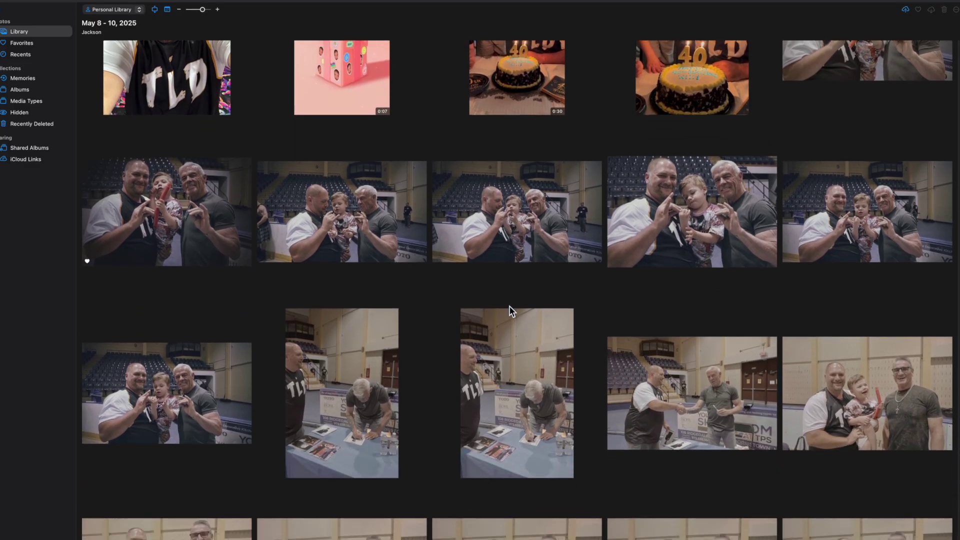
click(133, 9)
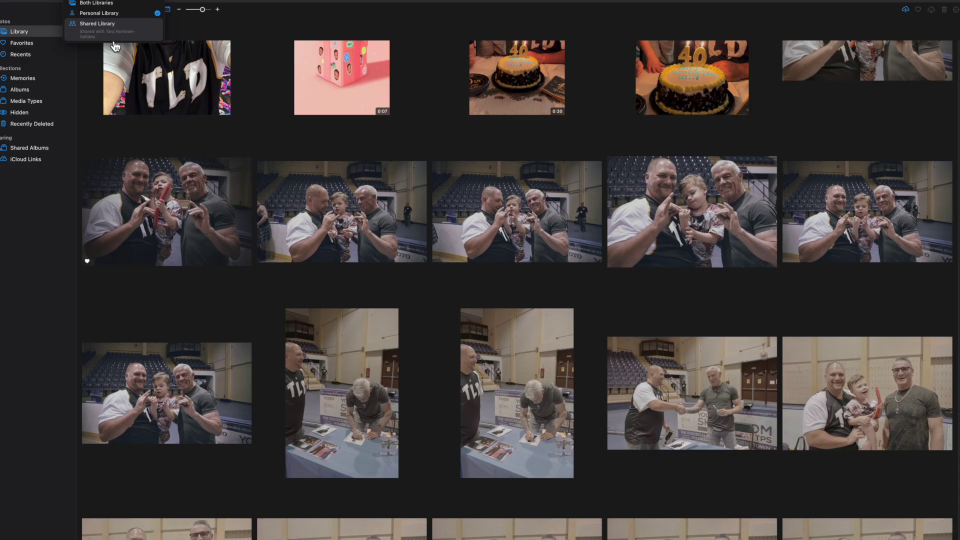
click(362, 6)
Step: Switch to Apple Invites and open the past TLD's Birthday Party event
click(888, 3)
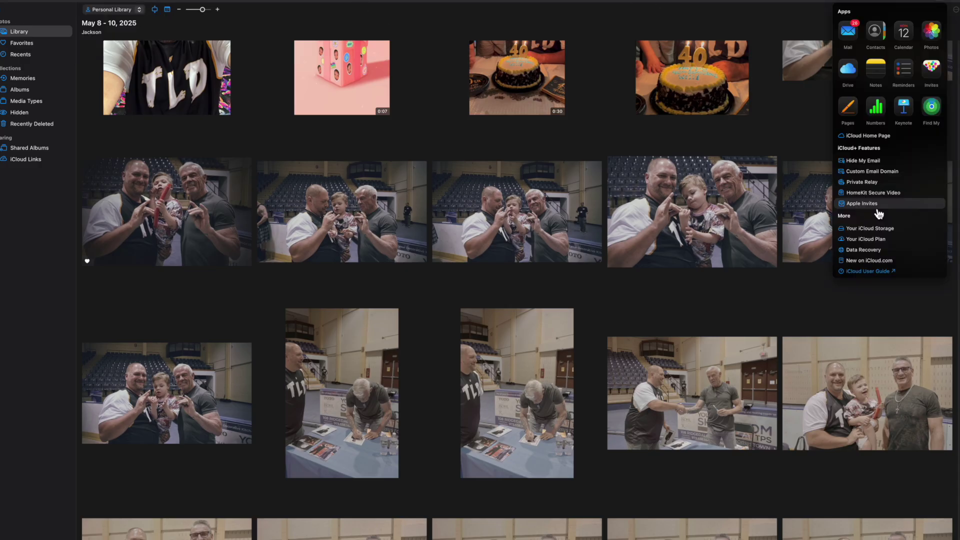
click(883, 205)
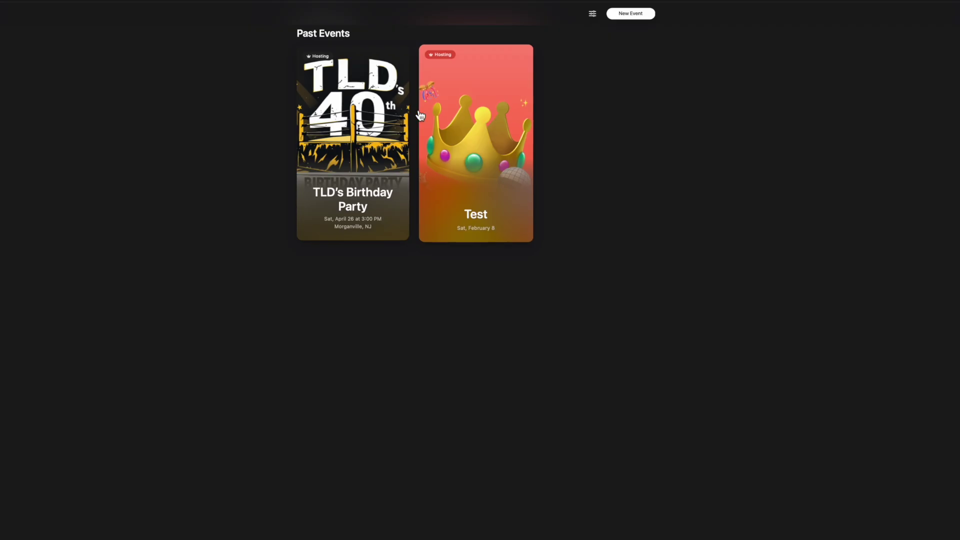
click(374, 141)
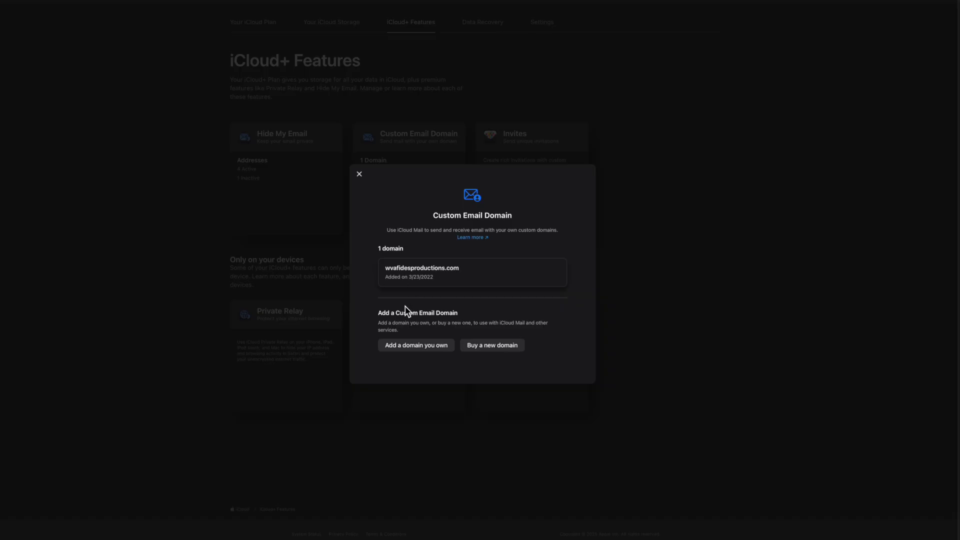
Step: Review the settings of the existing custom email domain and return to the Custom Email Domain overview
click(452, 275)
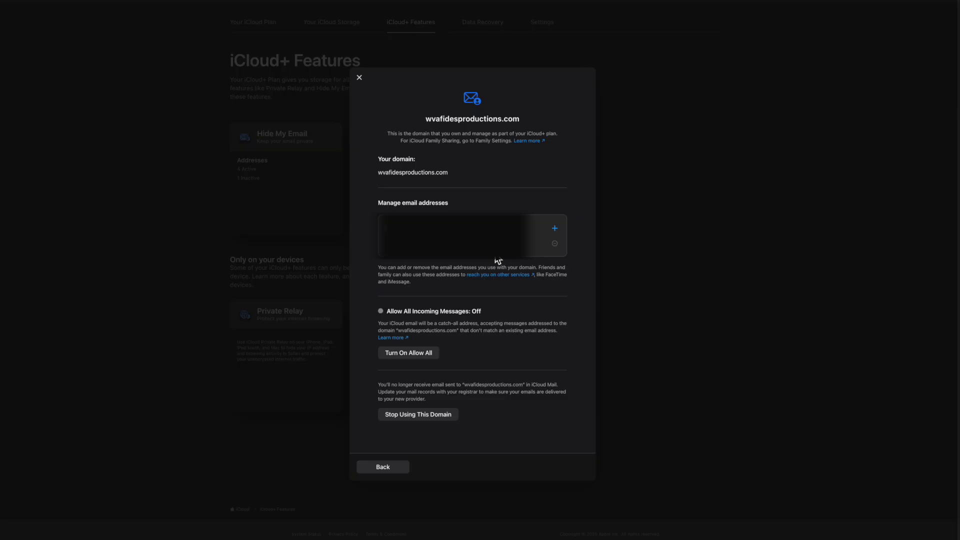
click(392, 470)
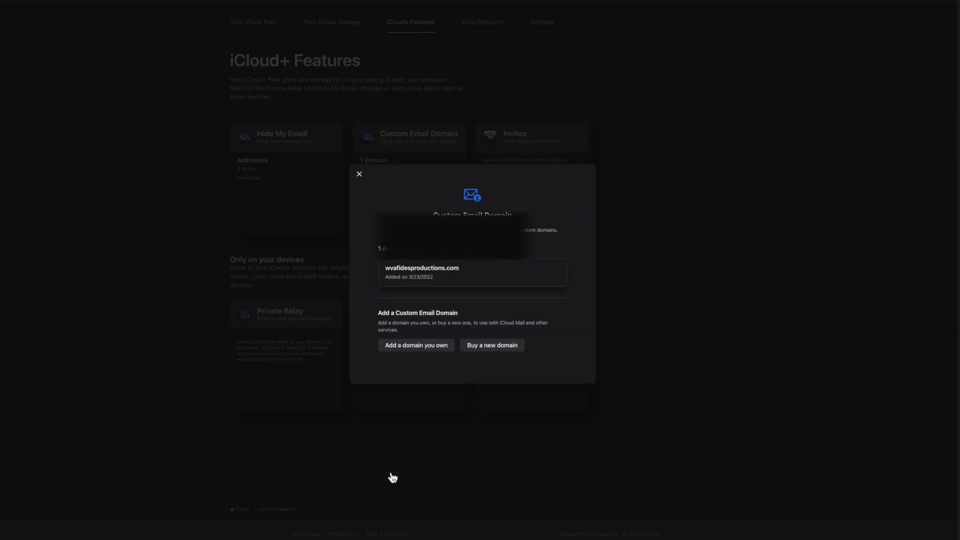
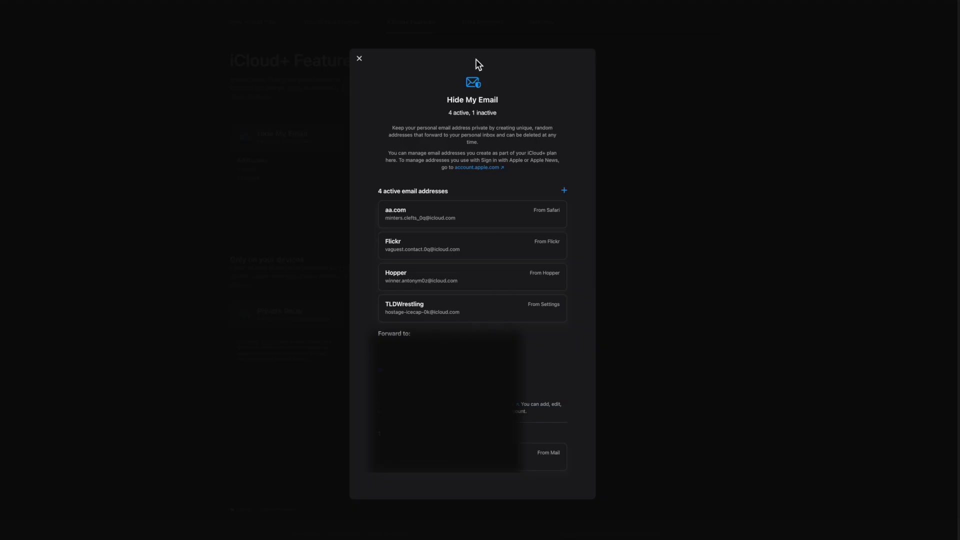
Step: Start a new Hide My Email address, request a different random address twice, and close the form without creating it
click(564, 190)
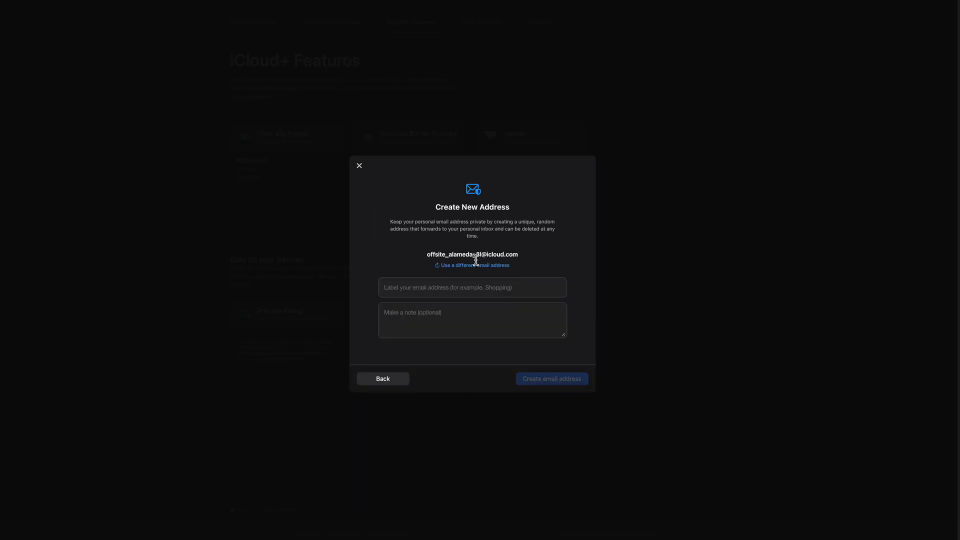
click(440, 257)
drag(440, 257, 533, 258)
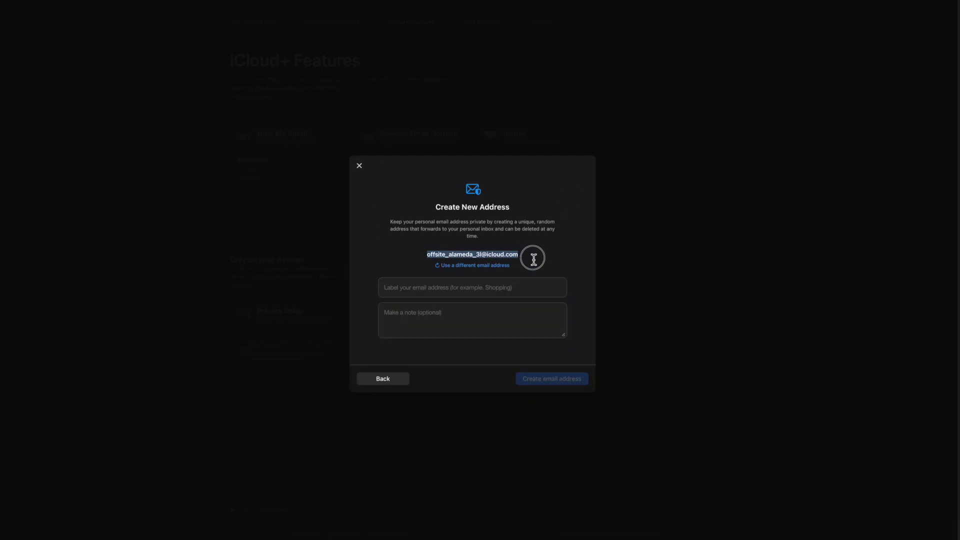
click(444, 290)
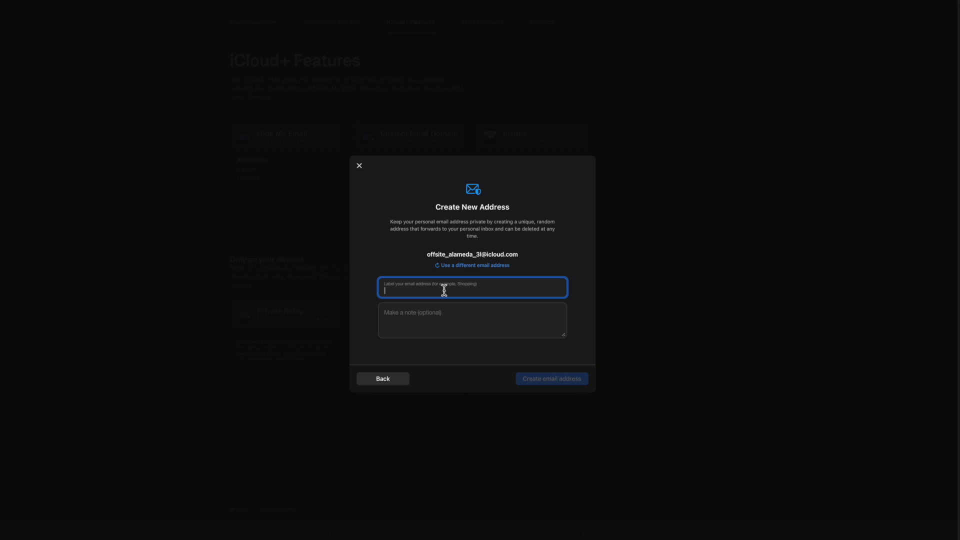
click(468, 266)
click(485, 266)
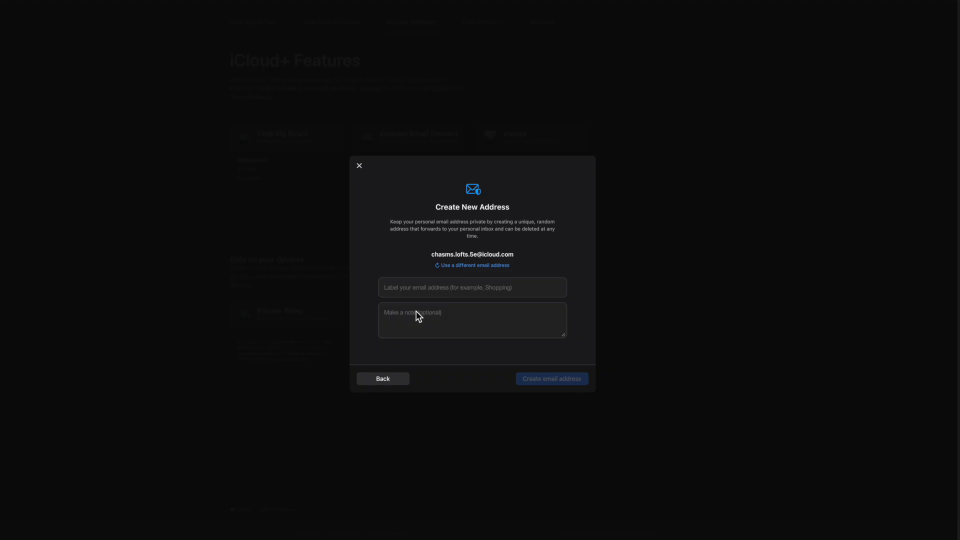
click(363, 170)
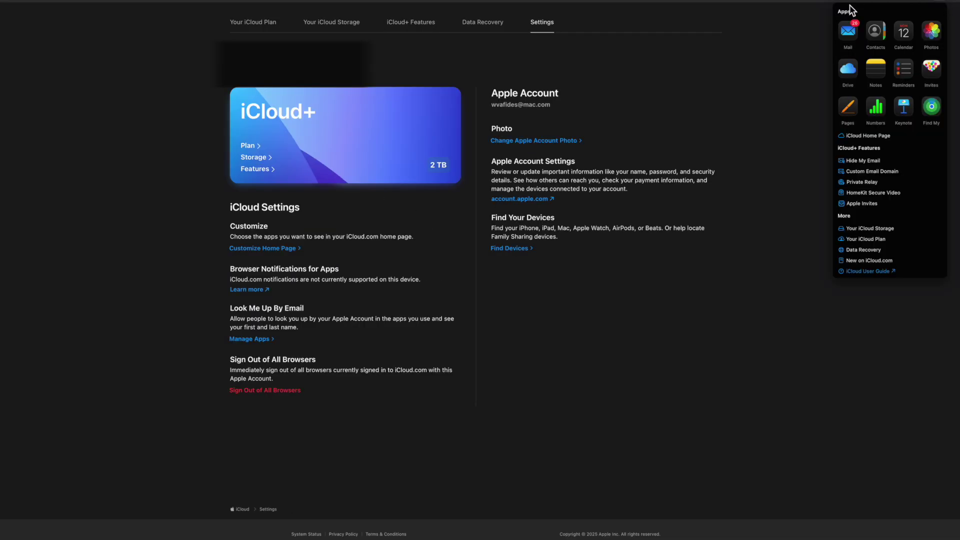
Step: Open Data Recovery from the iCloud settings page
click(869, 250)
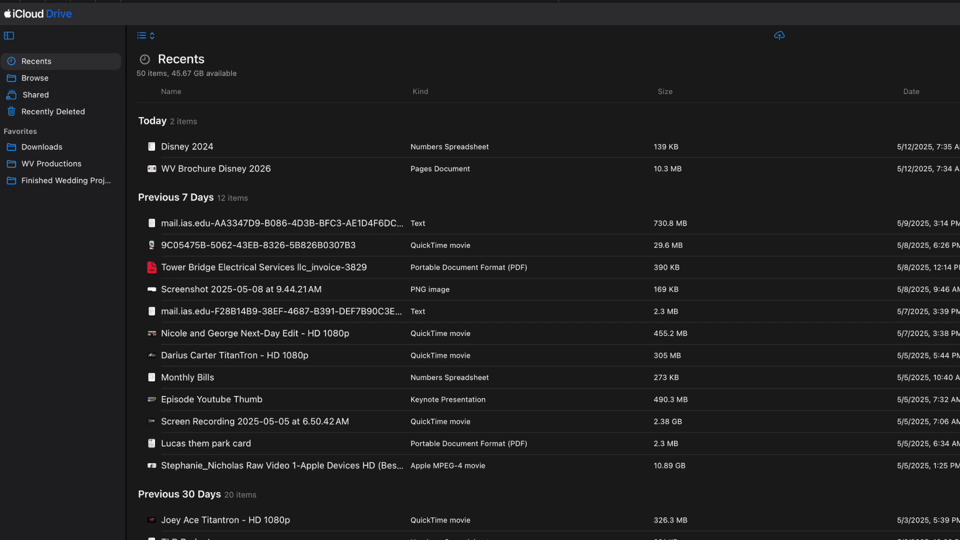
Step: Show the recent iCloud Drive files as a grid and delete the first mail.ias.edu text file under Previous 7 Days
click(142, 36)
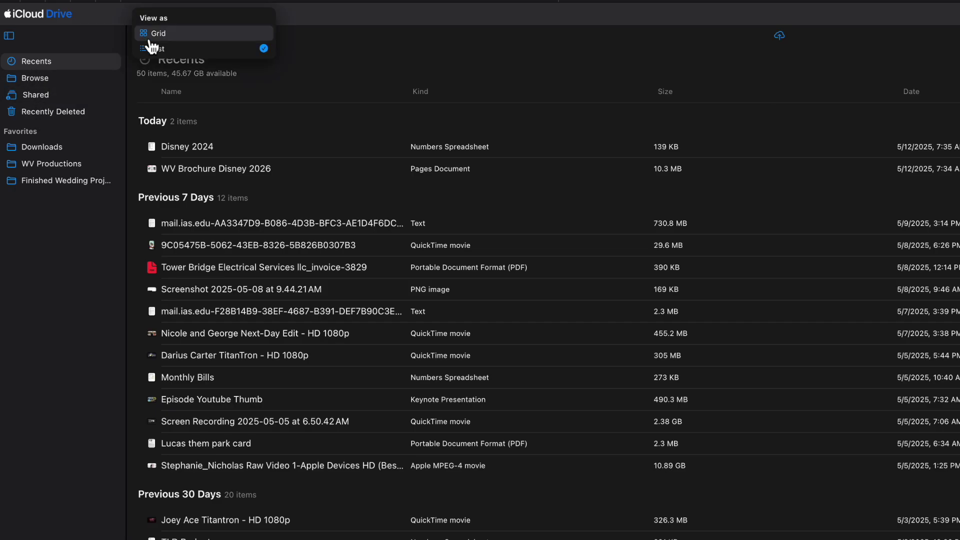
click(159, 34)
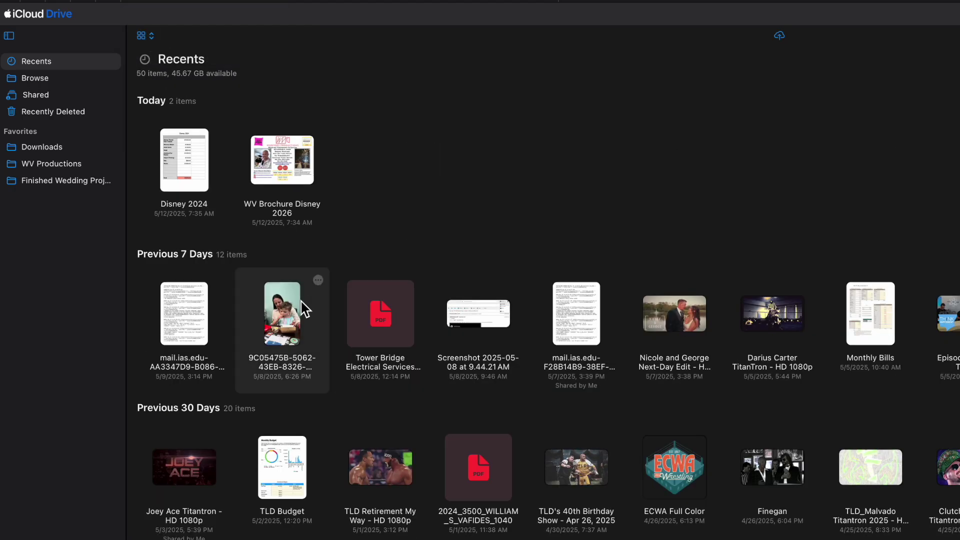
click(220, 281)
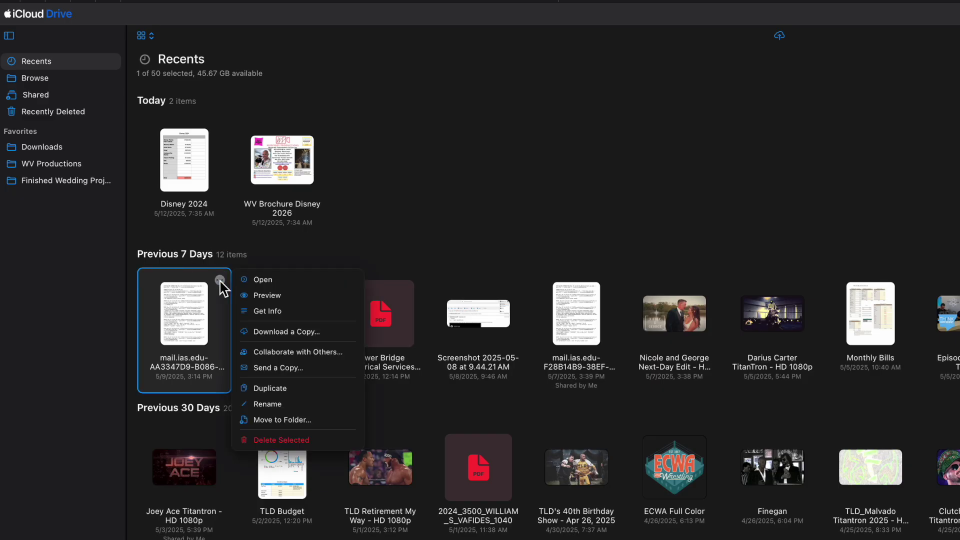
click(286, 436)
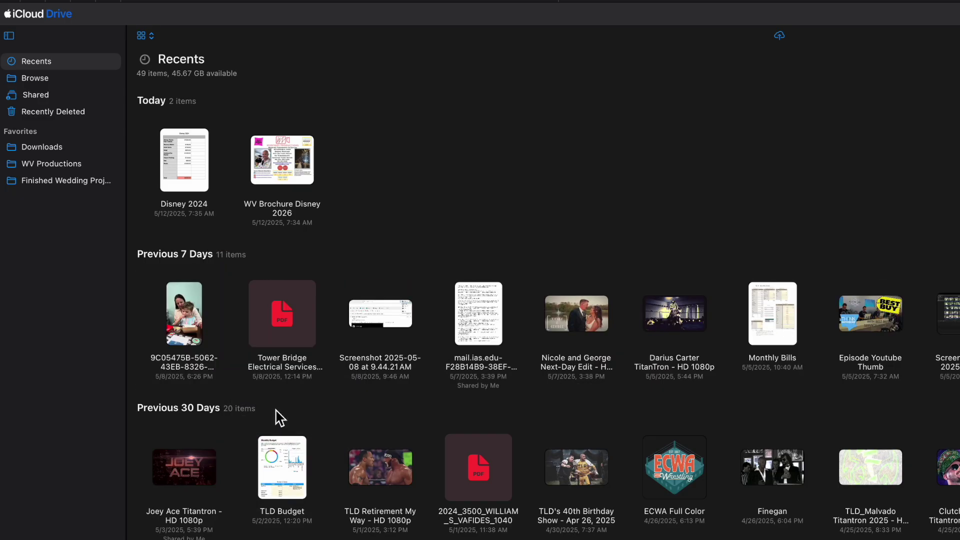
Step: Review the collaboration and share options of the first Titantron video under Previous 30 Days, and close its sharing dialog
click(219, 434)
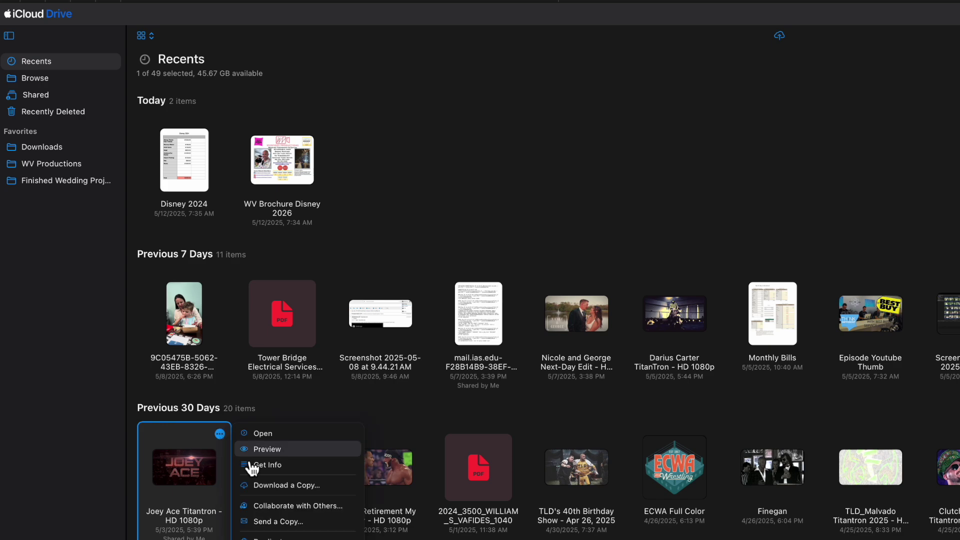
click(298, 508)
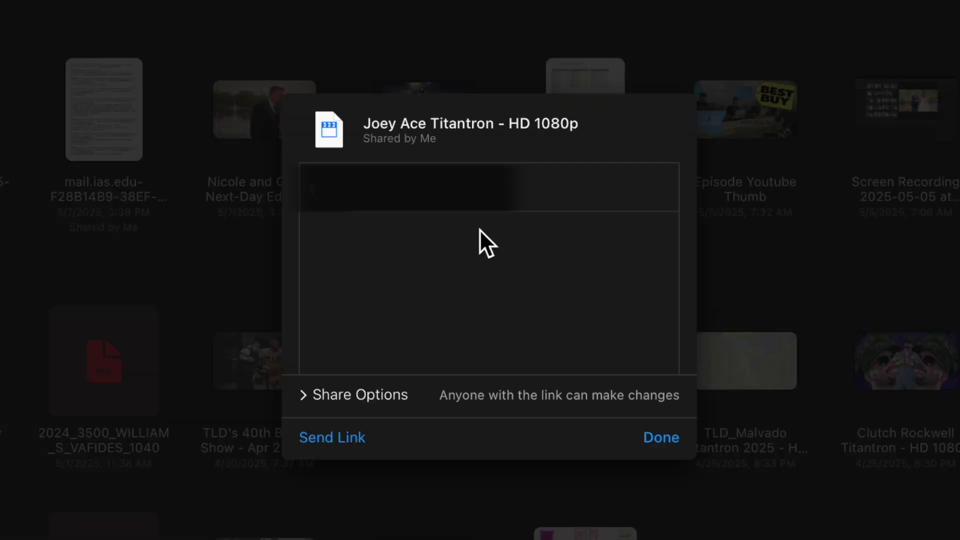
click(314, 395)
click(661, 488)
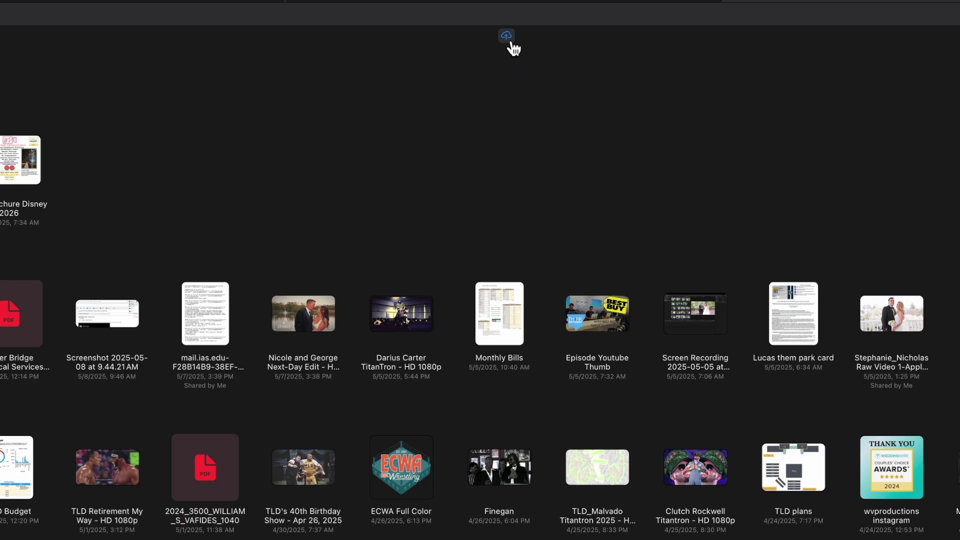
Step: Look at the file chooser for uploading to Drive, cancel it, and check the actions available for the theme park card PDF
click(510, 40)
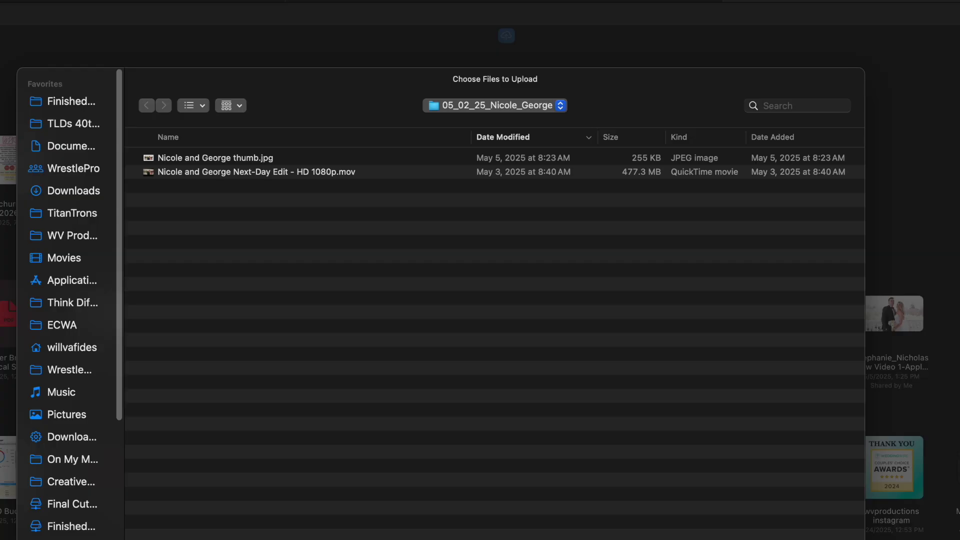
key(Escape)
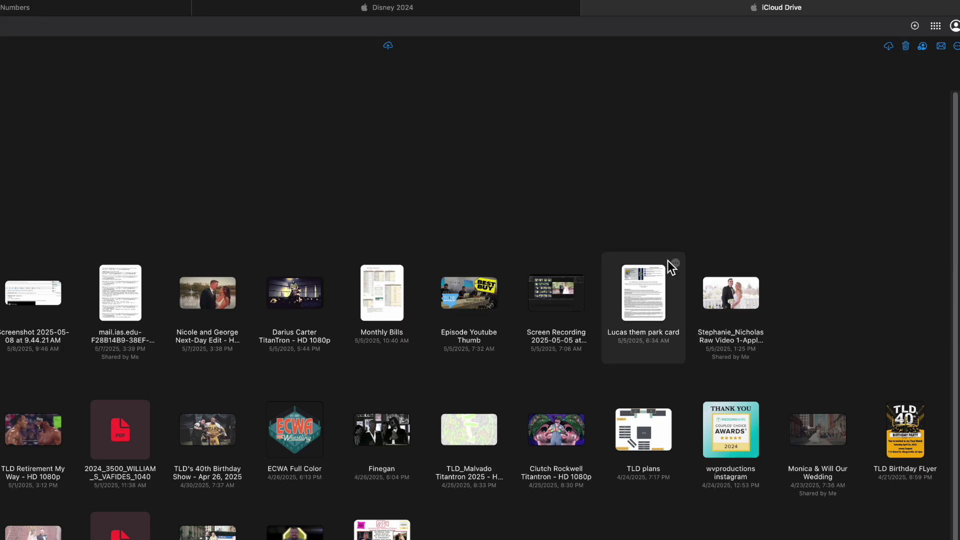
click(674, 264)
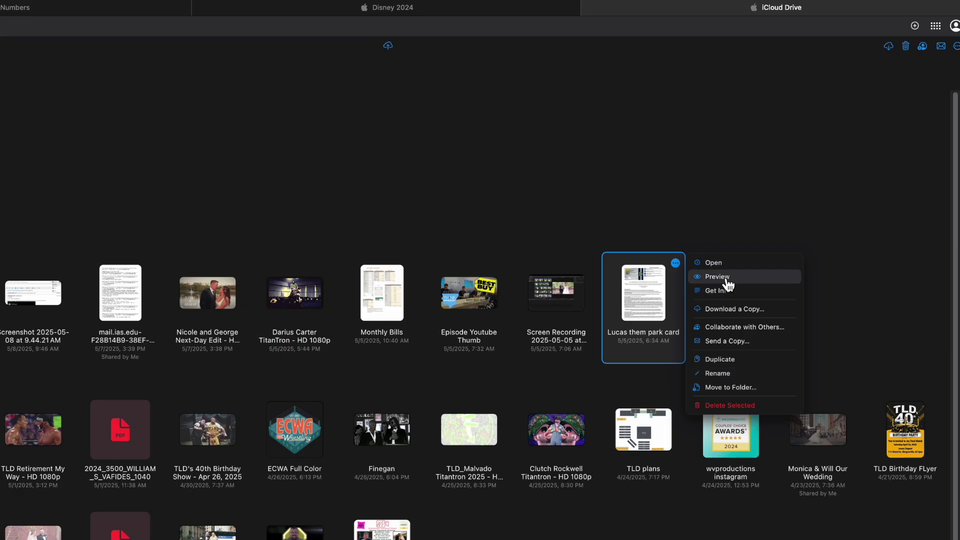
click(502, 237)
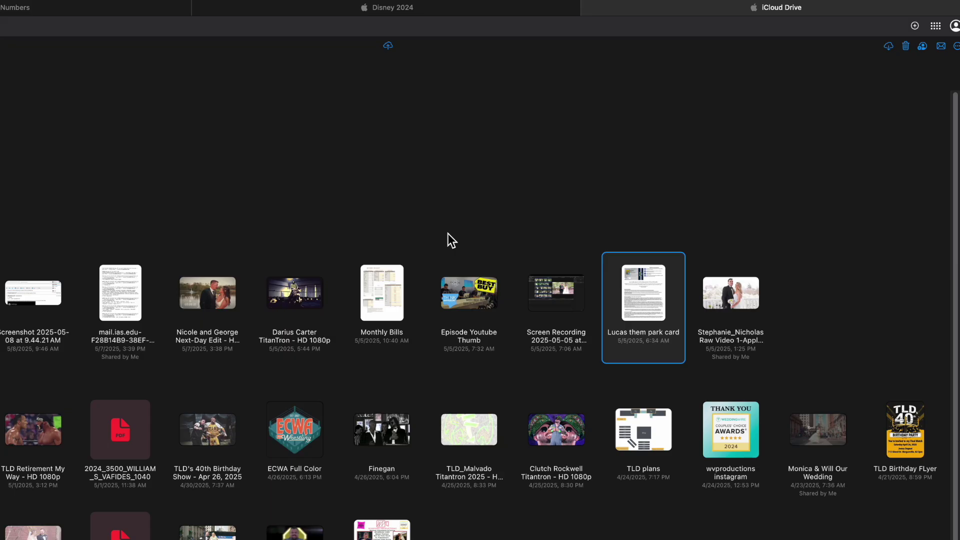
Step: Explore sharing the Monthly Bills spreadsheet with the Copy Link option and its recipient field, and cancel without sharing
click(383, 284)
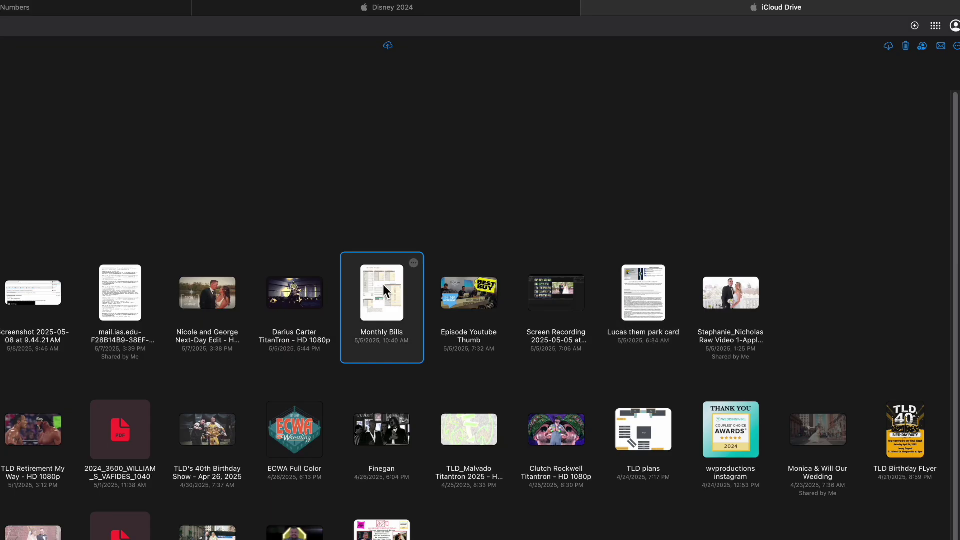
click(923, 47)
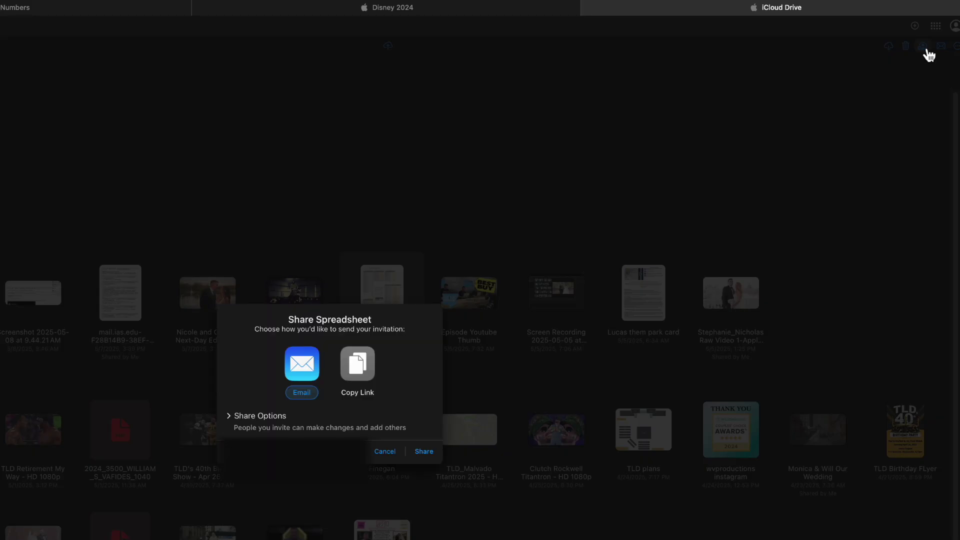
click(365, 365)
click(279, 408)
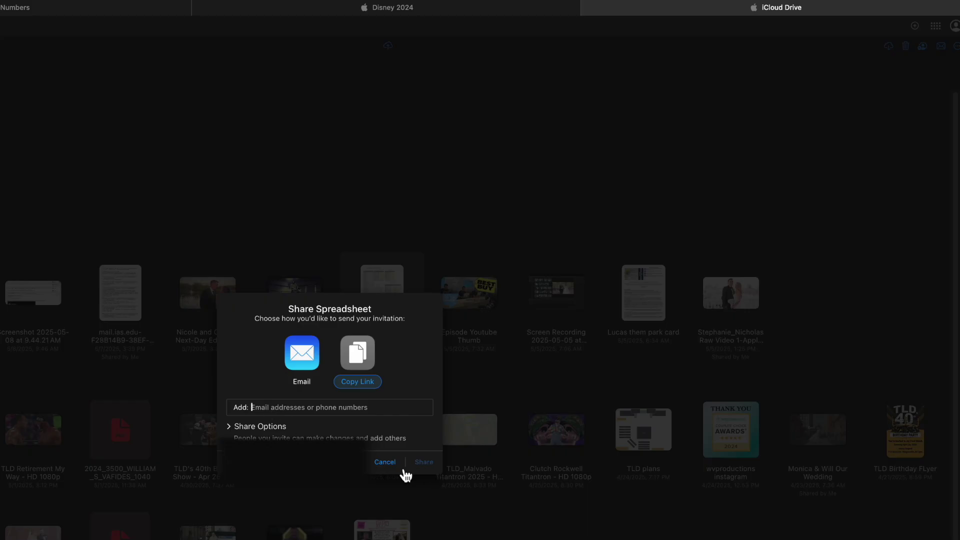
click(386, 462)
Step: Open the TLD plans presentation in Keynote, and go to the iCloud home page
double_click(653, 437)
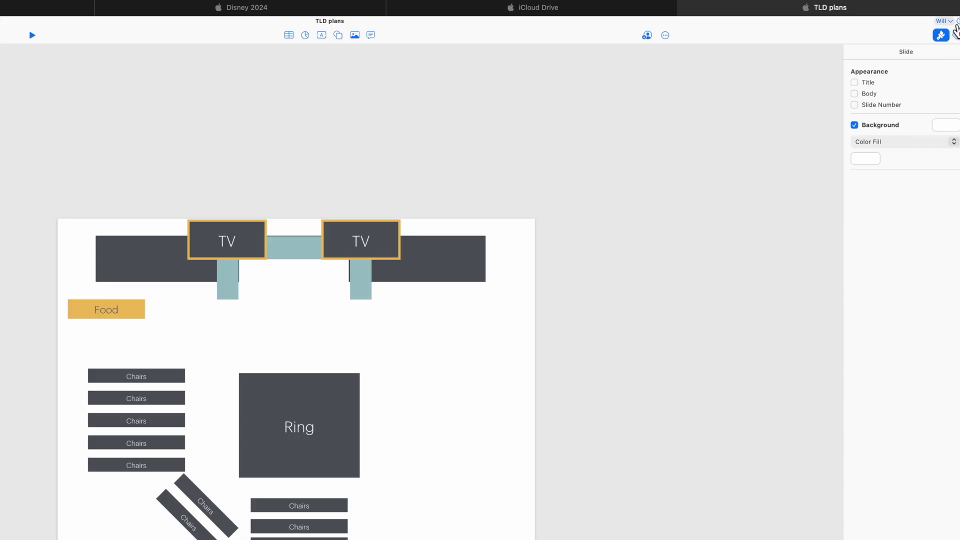
click(955, 23)
click(928, 42)
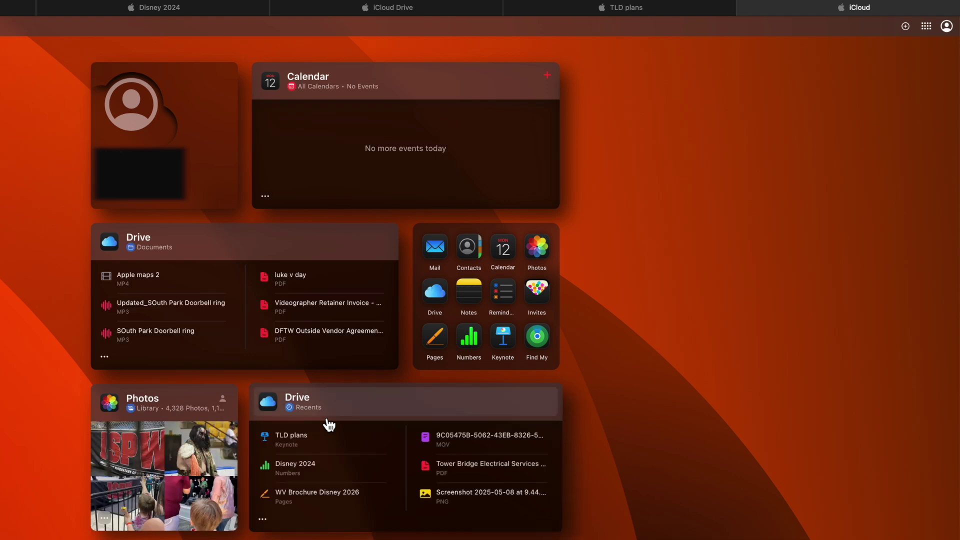
Step: Try to open Find My, and return to the iCloud home page
click(538, 341)
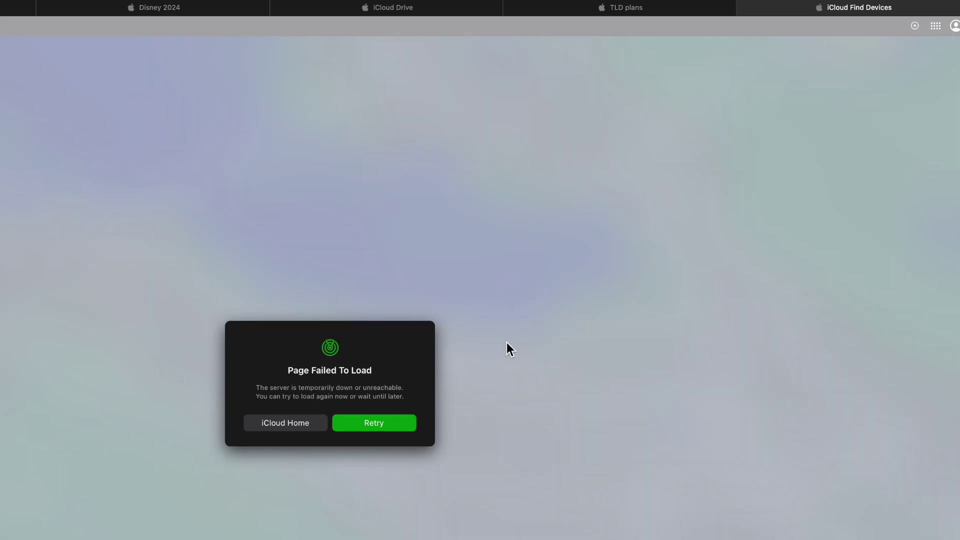
click(283, 429)
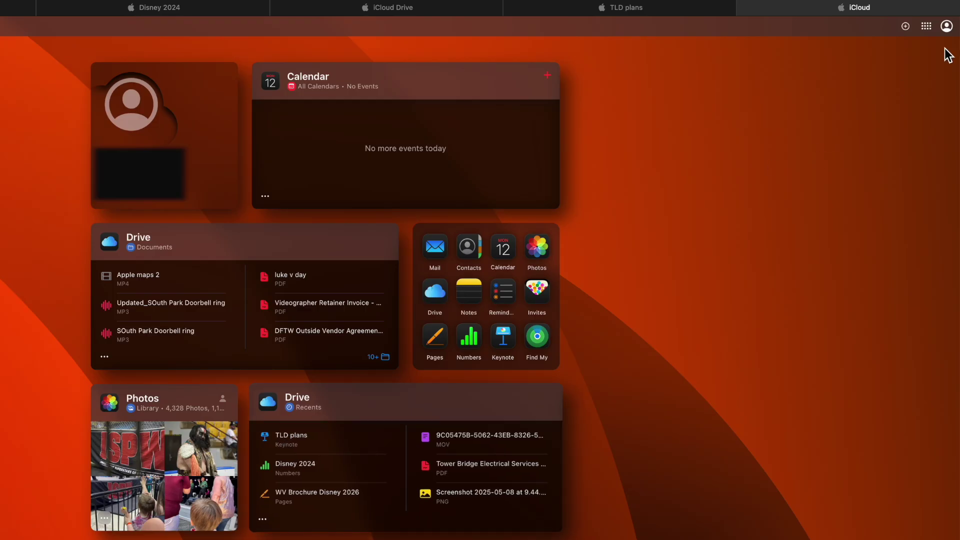
Step: Open the iCloud+ Features overview from the iCloud home page
click(926, 26)
click(947, 26)
click(946, 26)
click(924, 28)
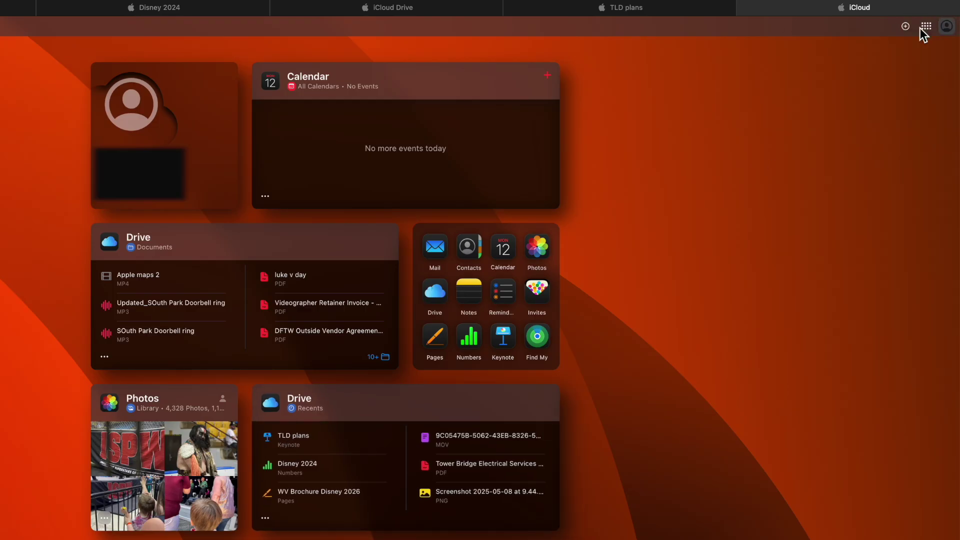
click(926, 28)
click(830, 331)
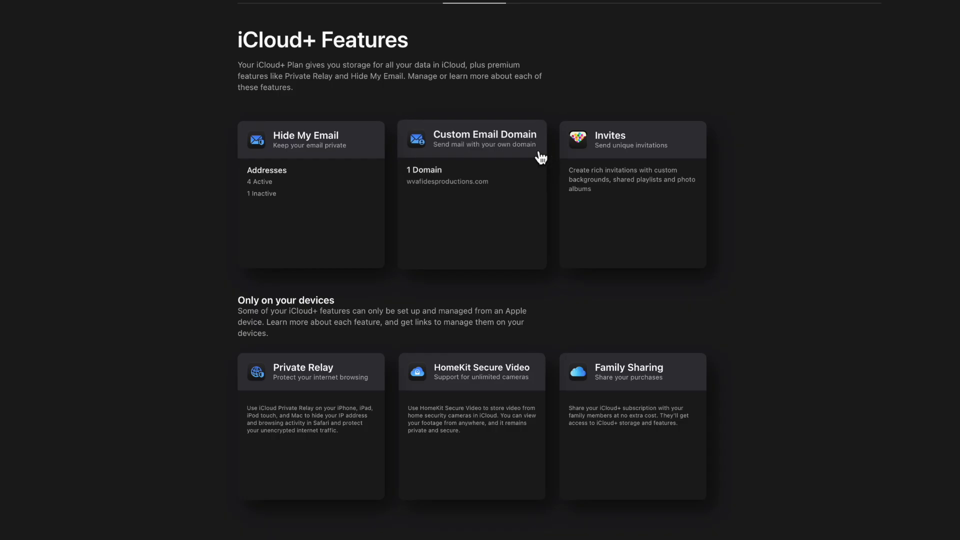